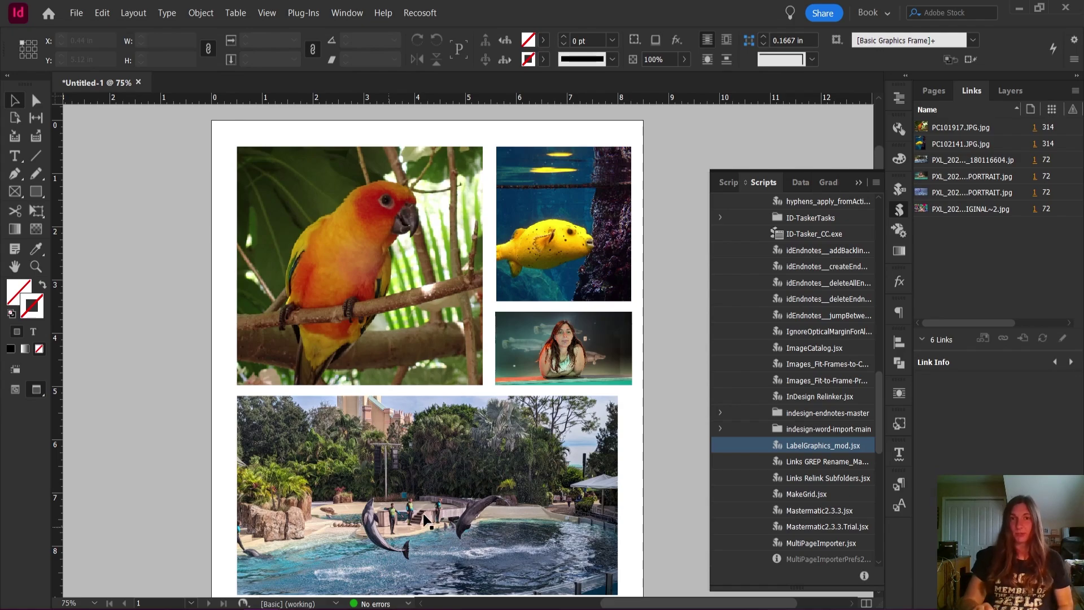
View the layout at 100%, collapse the Scripts panel and scroll through the page
scroll(326, 402, down, 1)
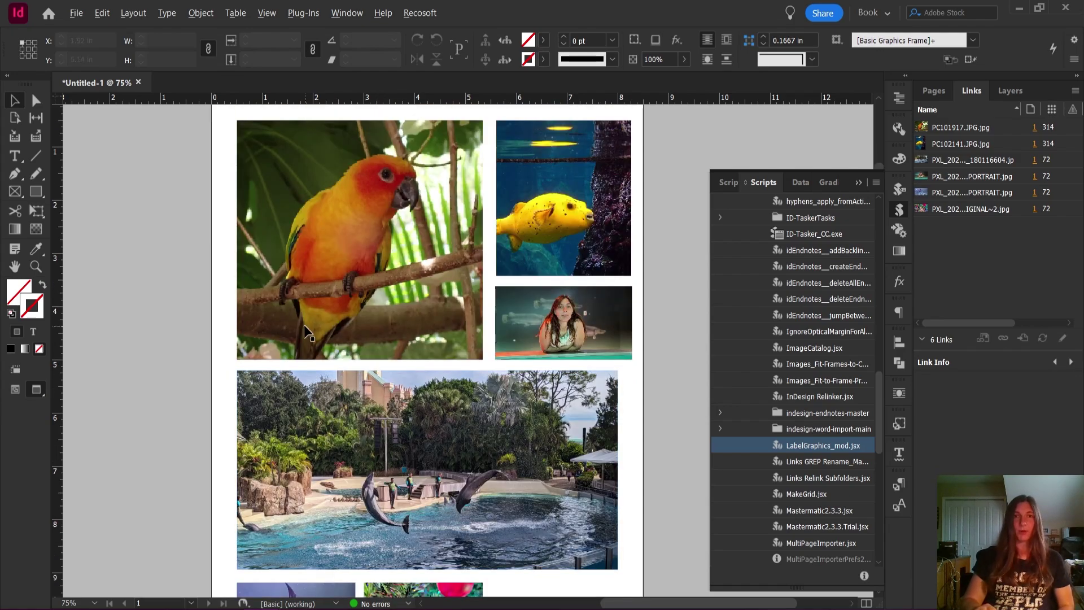
key(ctrl+equal)
click(898, 209)
scroll(725, 321, up, 2)
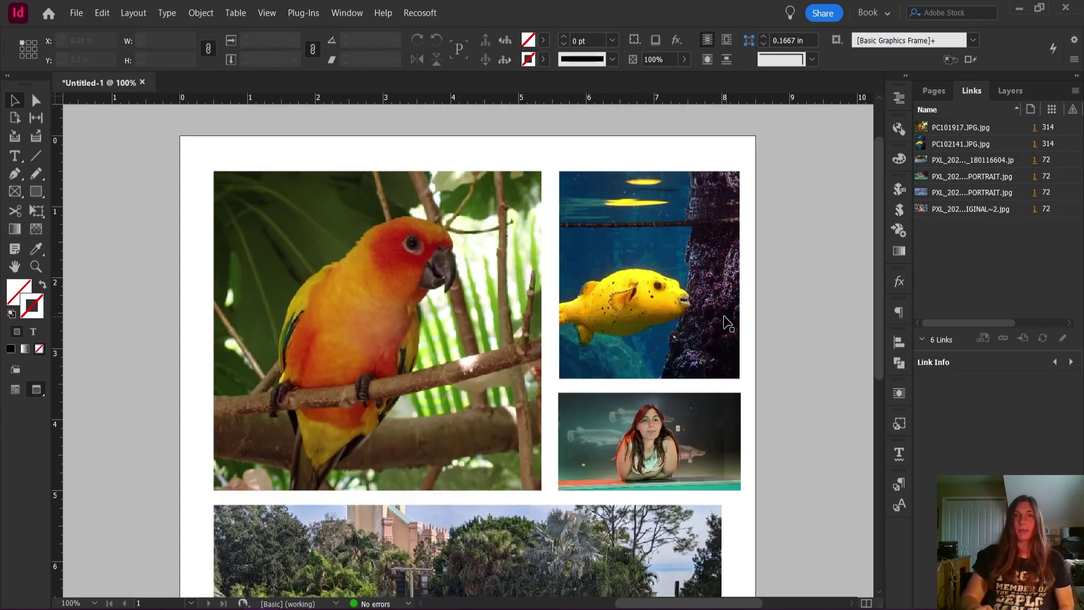
scroll(725, 322, down, 4)
scroll(727, 322, down, 4)
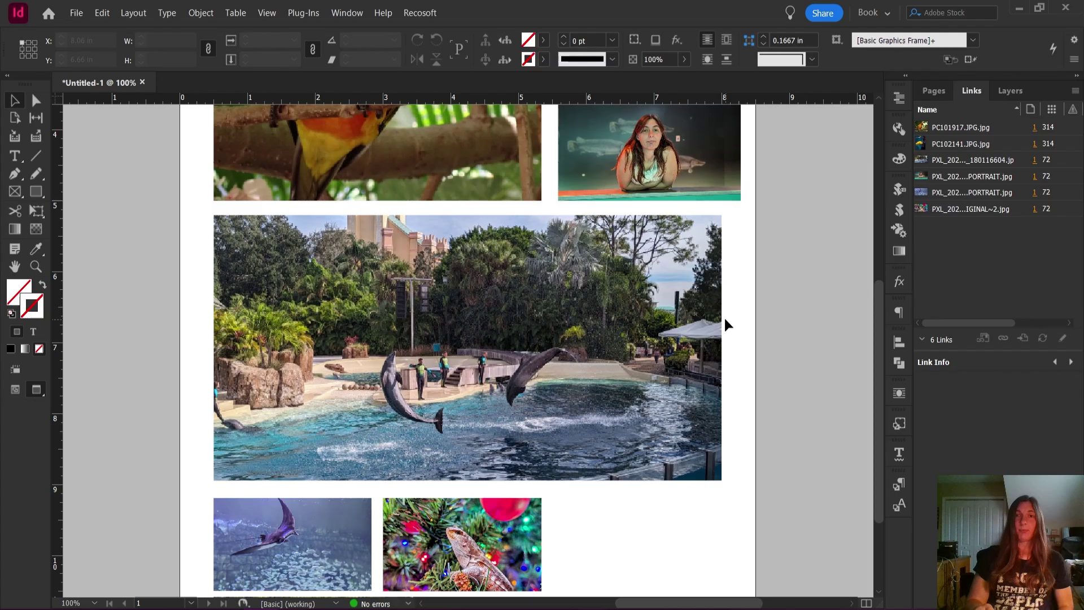
scroll(727, 324, down, 4)
scroll(727, 324, up, 12)
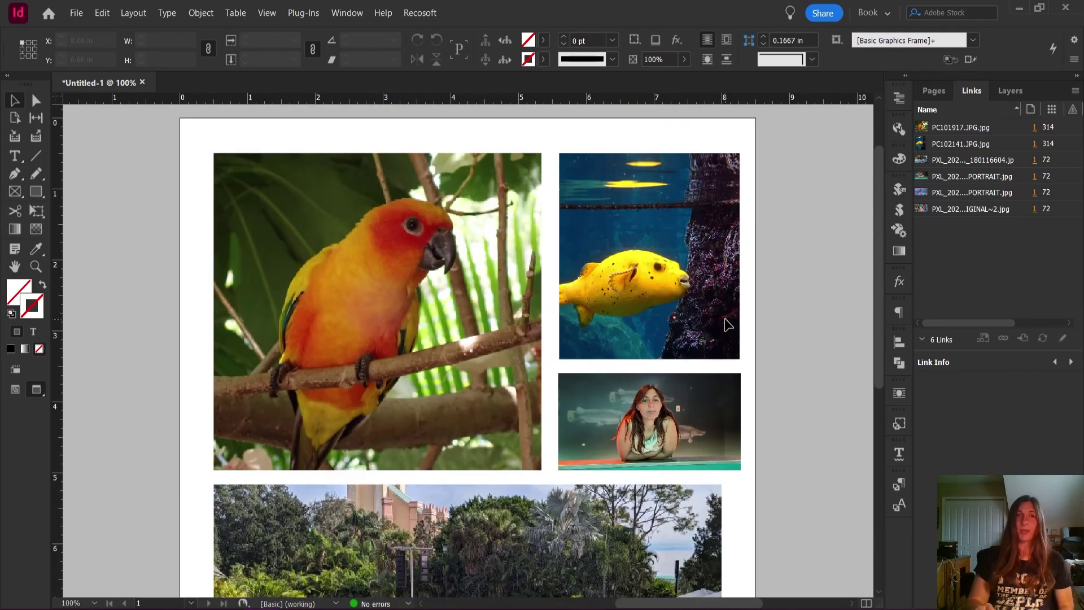
scroll(728, 324, down, 4)
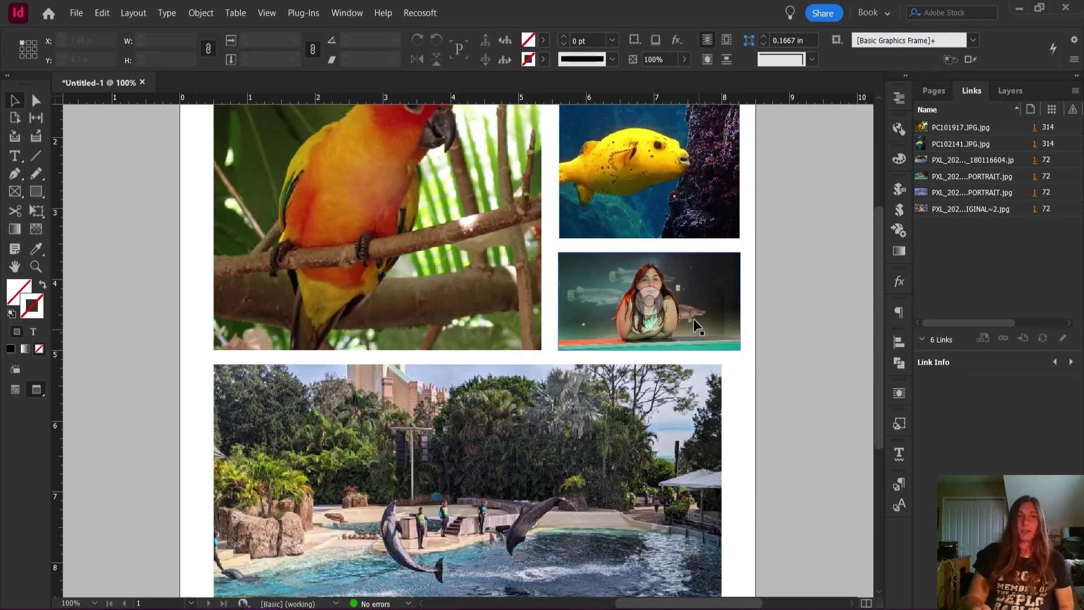
Select the parrot photo frame and look over the remaining photos
click(377, 227)
scroll(426, 264, down, 5)
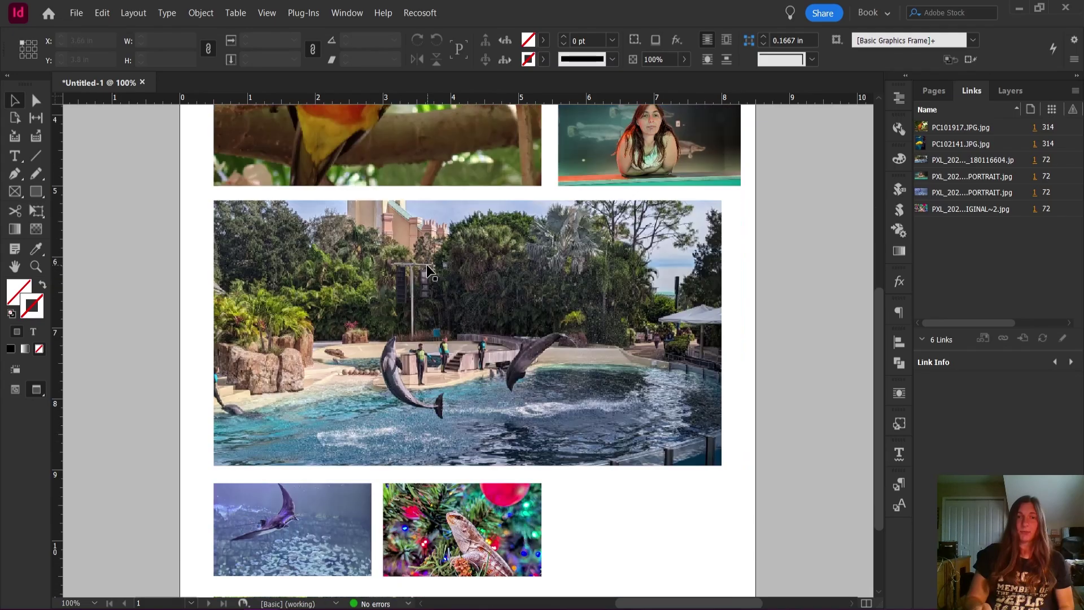
scroll(419, 329, up, 7)
scroll(419, 330, up, 3)
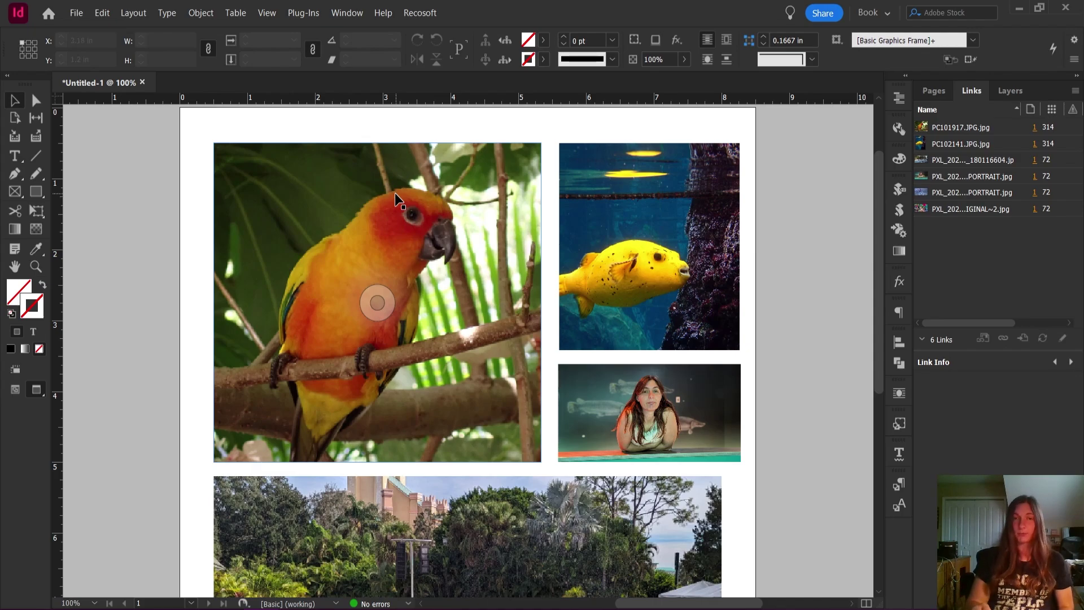
scroll(394, 192, down, 5)
scroll(446, 282, down, 6)
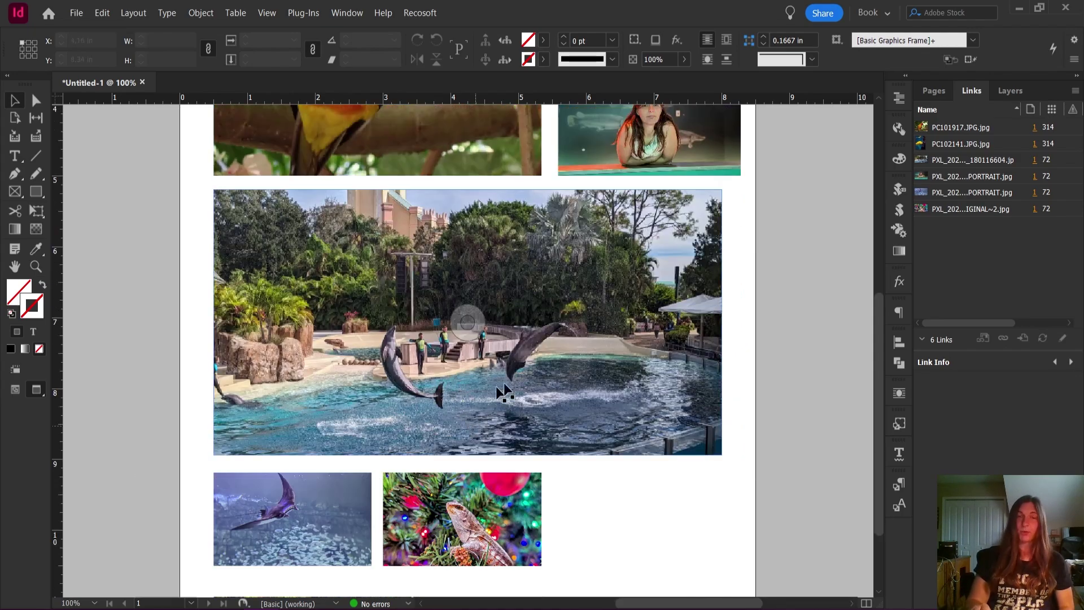
scroll(476, 426, up, 6)
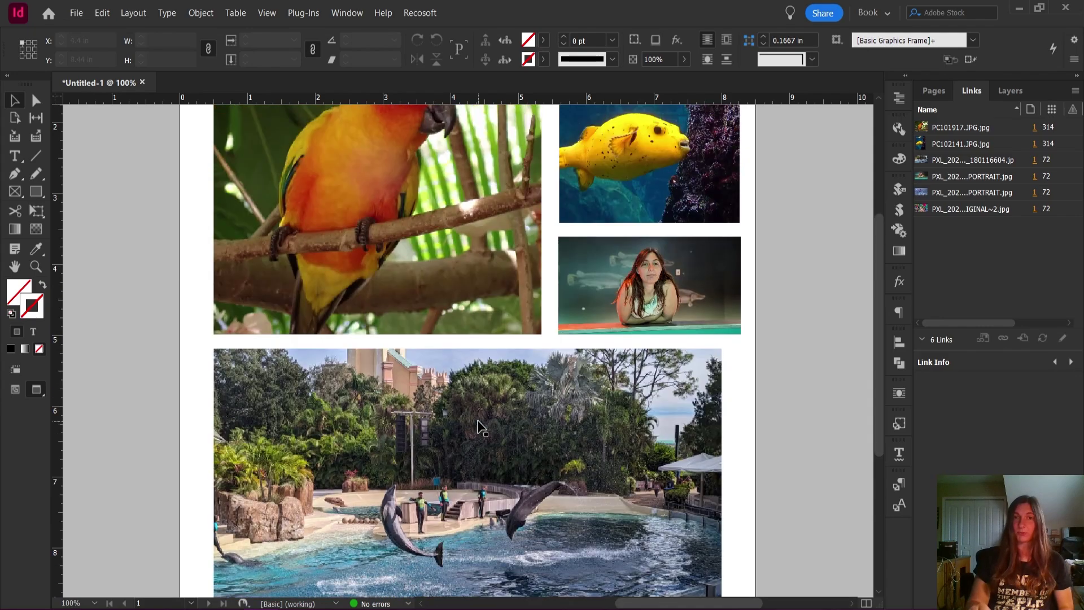
scroll(454, 370, up, 3)
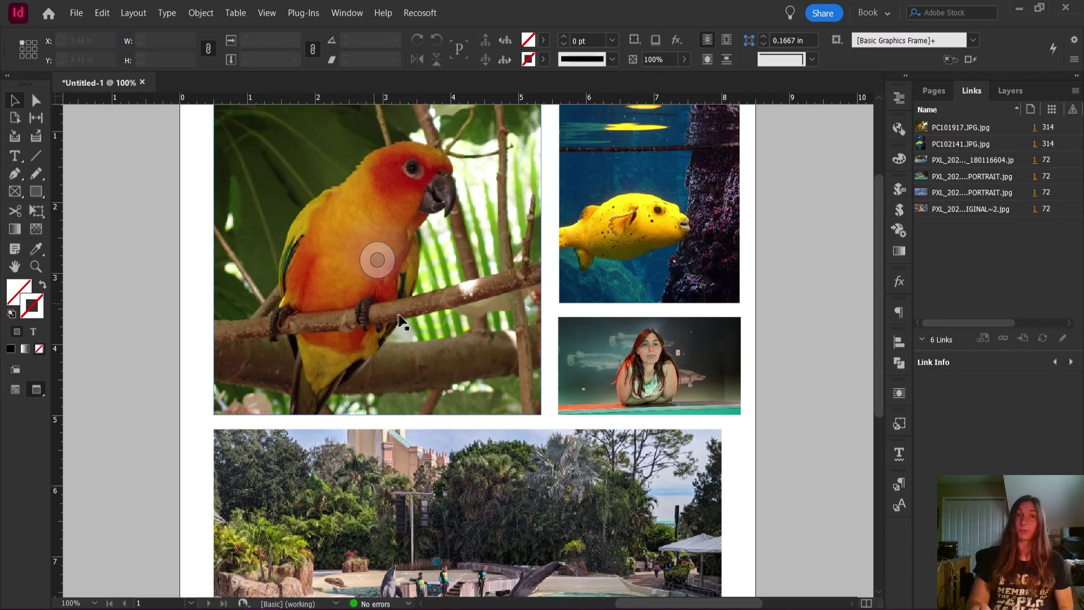
scroll(383, 305, up, 3)
scroll(399, 310, down, 2)
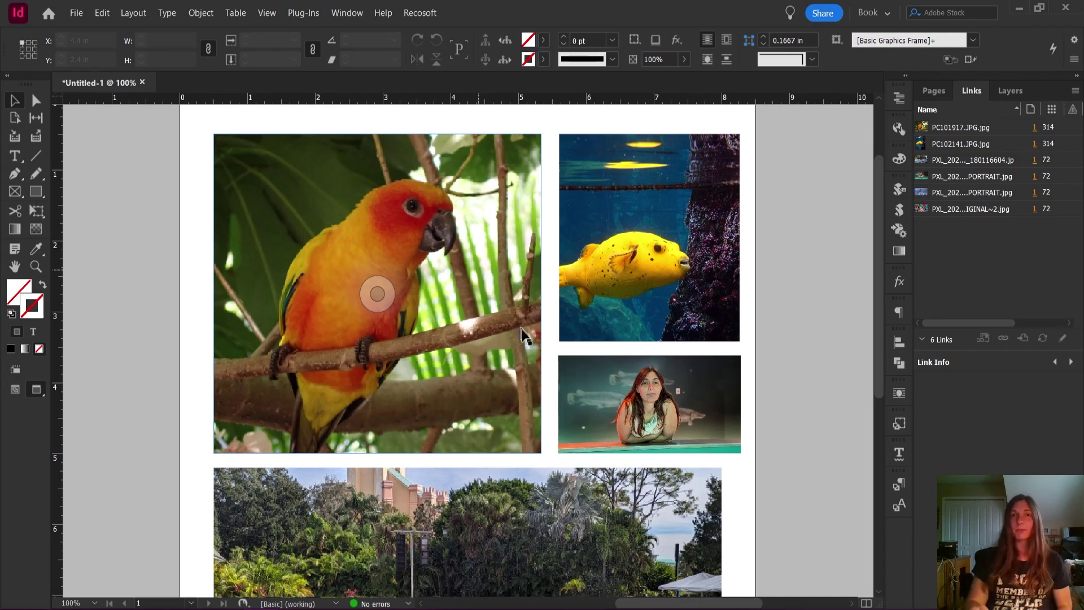
Select the pufferfish frame, reopen the Scripts panel, then switch to the CreativePro article
click(640, 261)
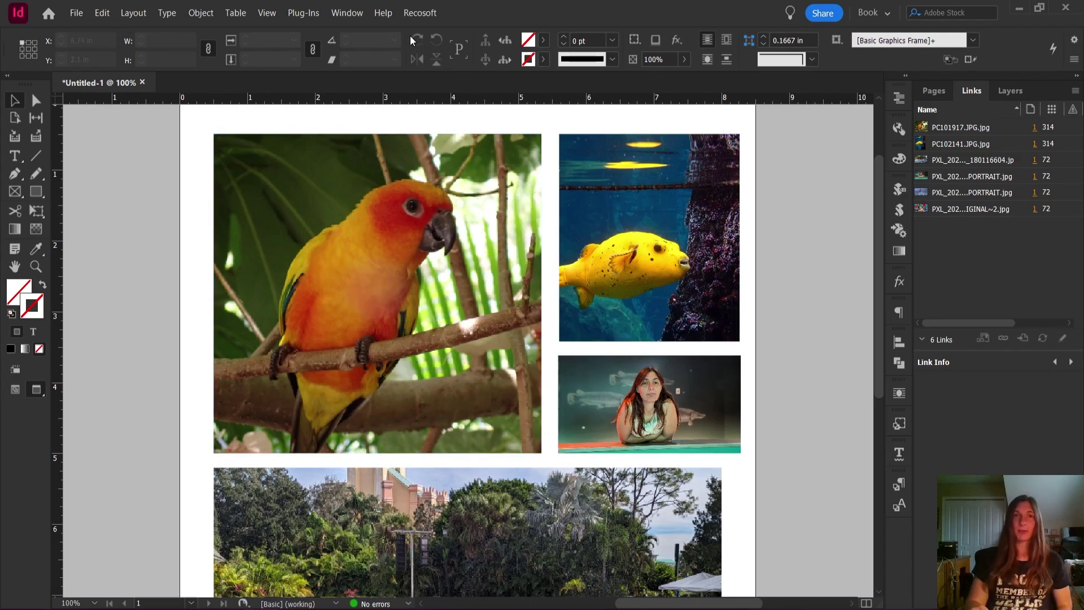
click(359, 14)
mouse_move(404, 415)
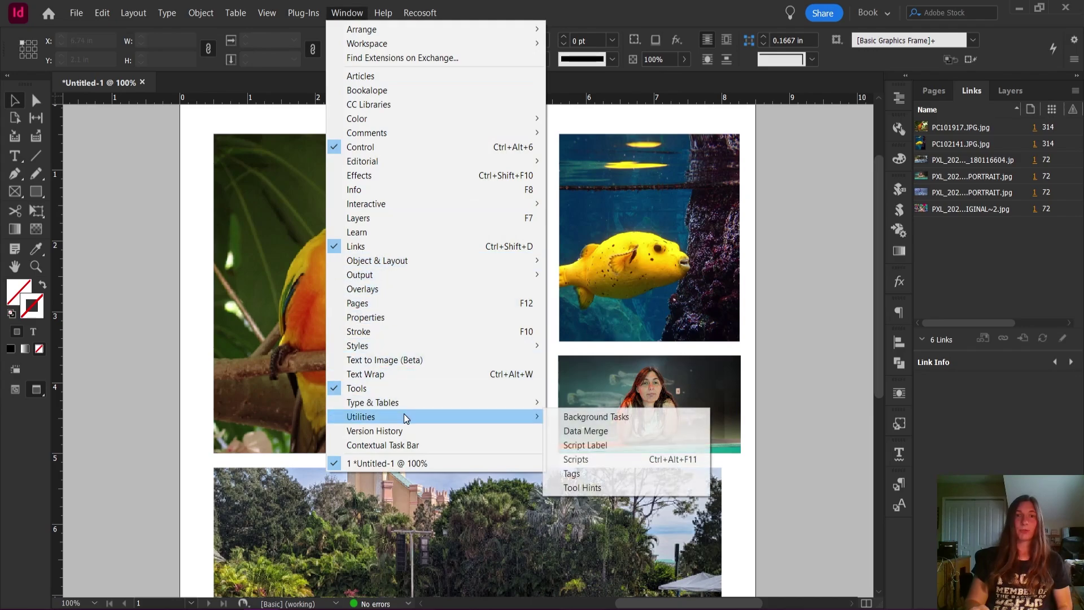
click(590, 458)
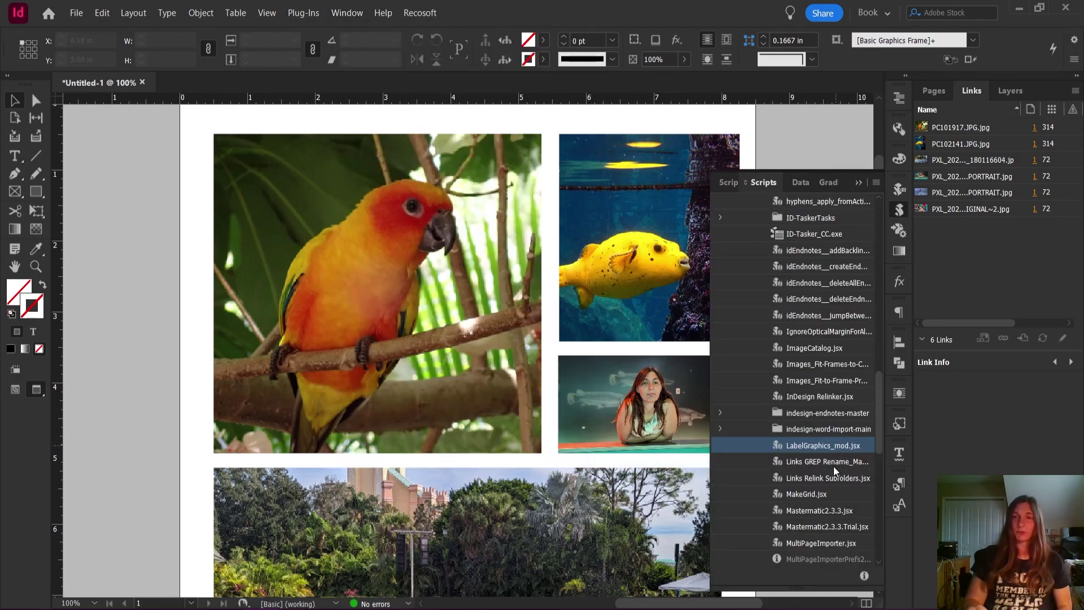
key(alt+Tab)
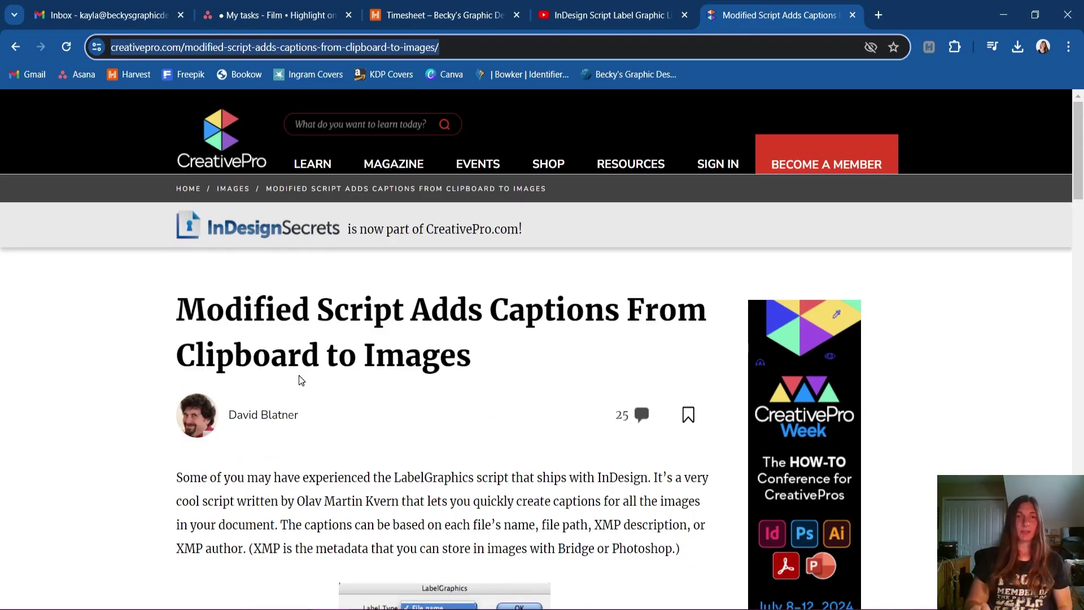
Read through the modified LabelGraphics article, clearing an accidental text selection
scroll(297, 436, down, 8)
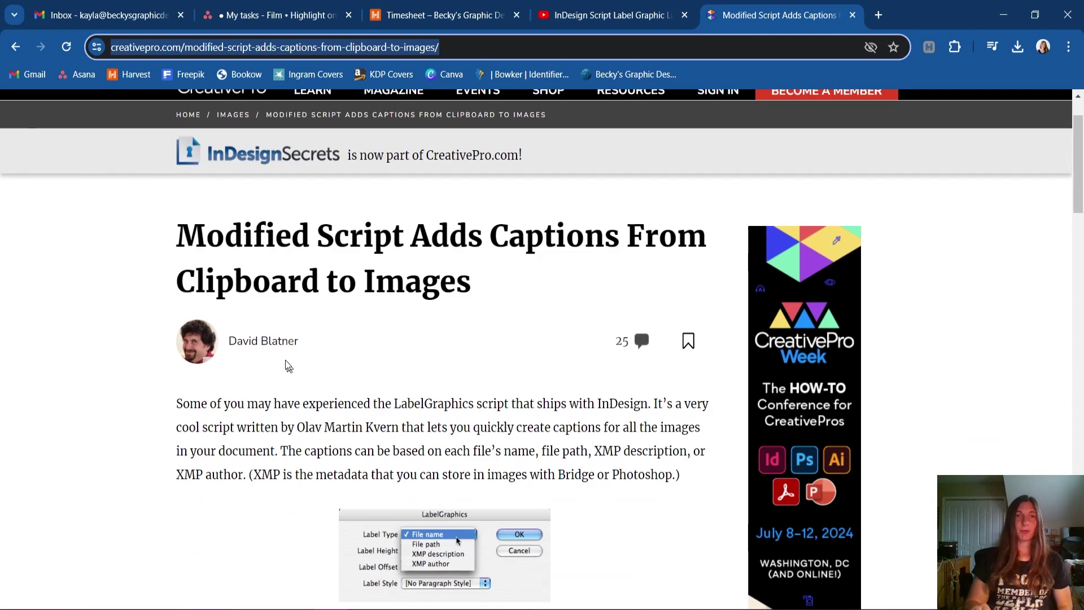
scroll(348, 333, down, 1)
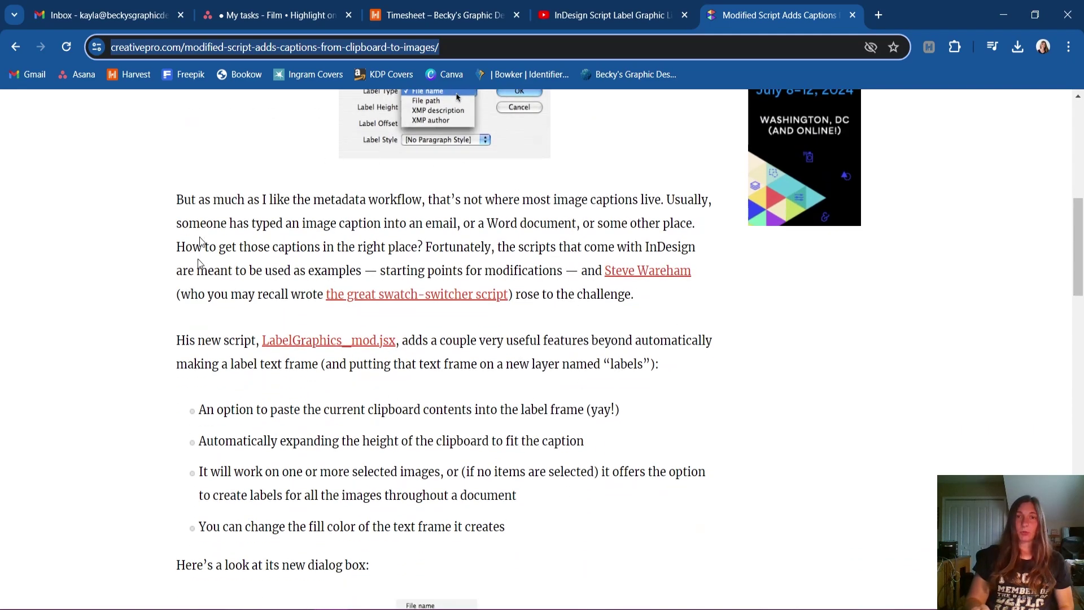
scroll(576, 336, up, 1)
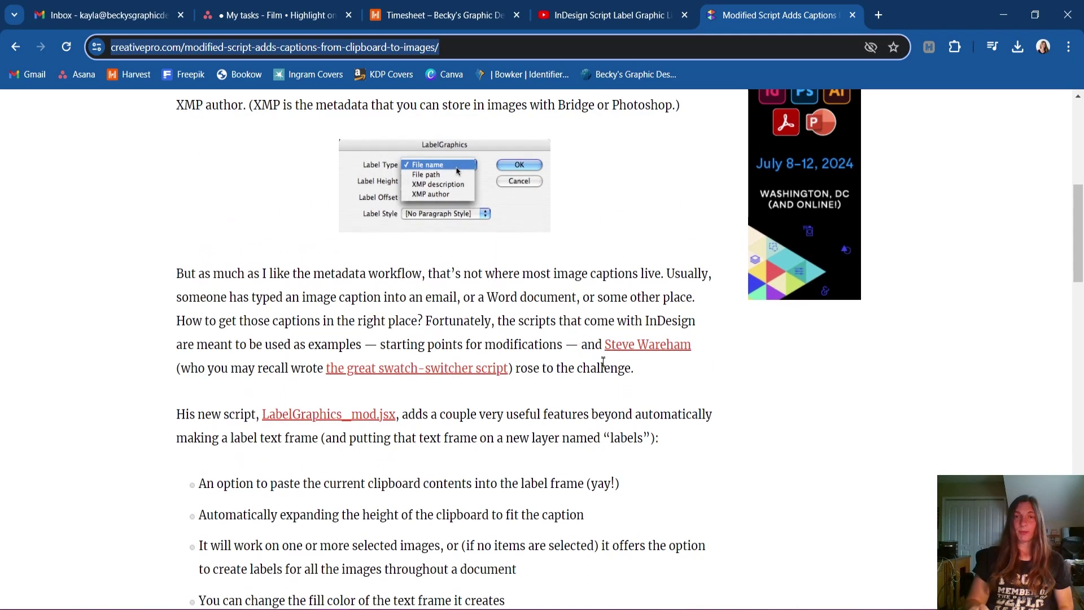
drag(596, 345, 579, 368)
click(587, 366)
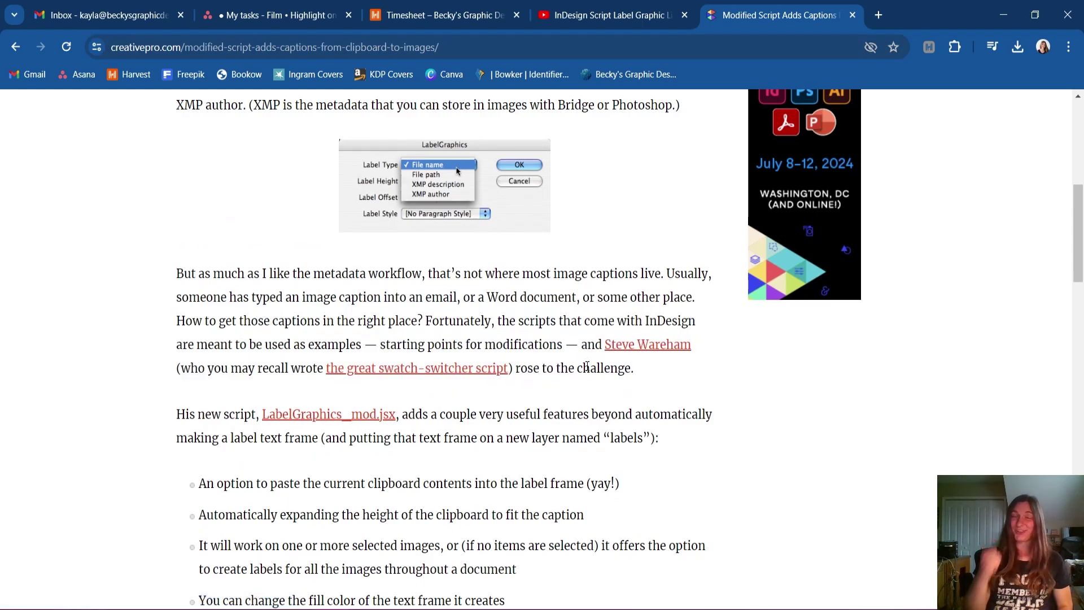
scroll(588, 373, down, 10)
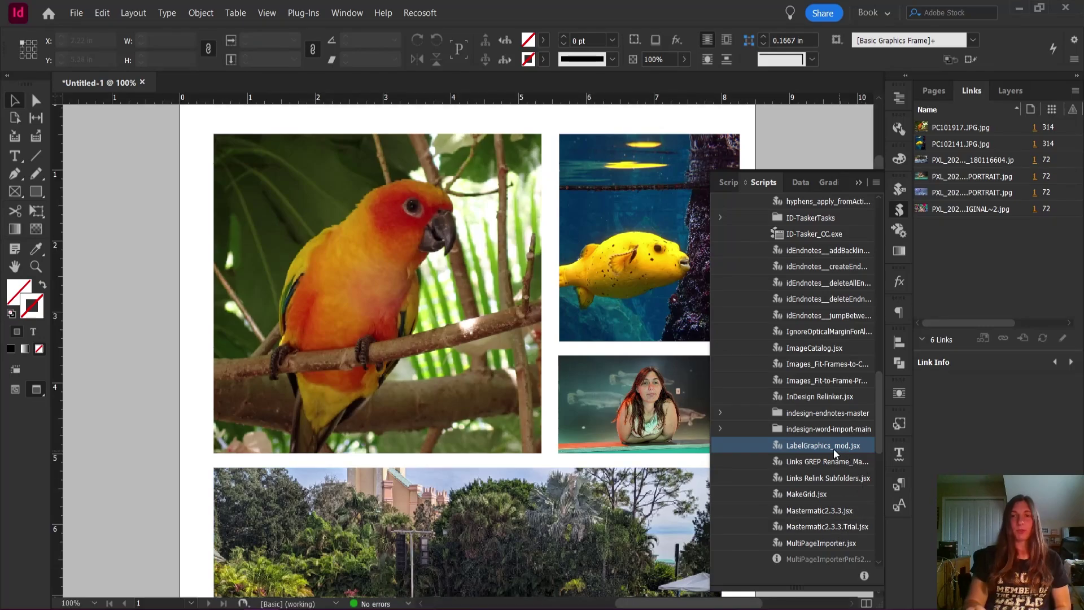
Run LabelGraphics_mod.jsx and choose File name as the label type
double_click(821, 444)
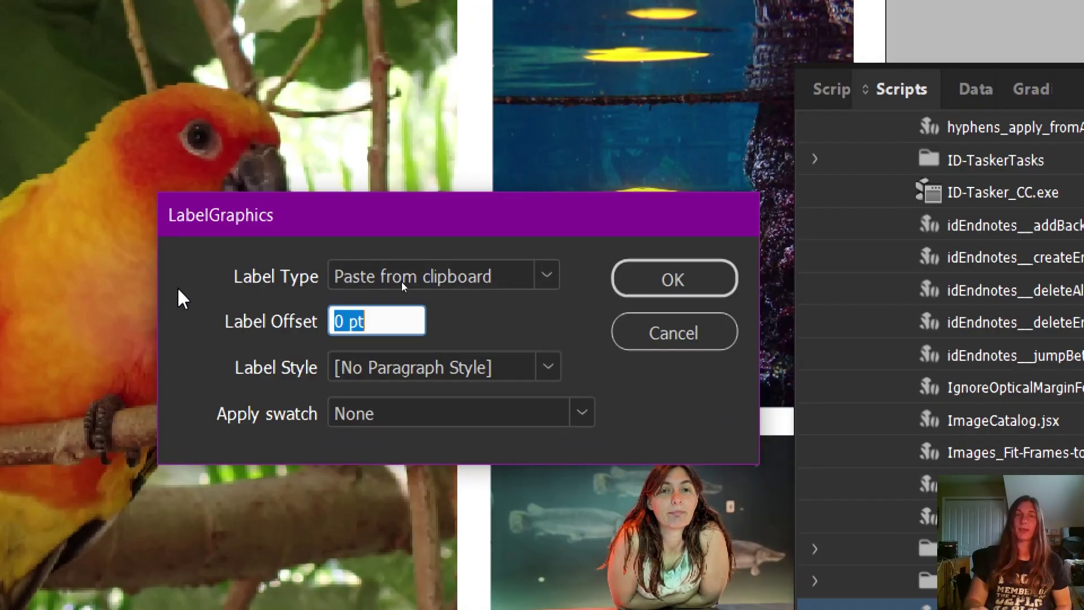
click(555, 275)
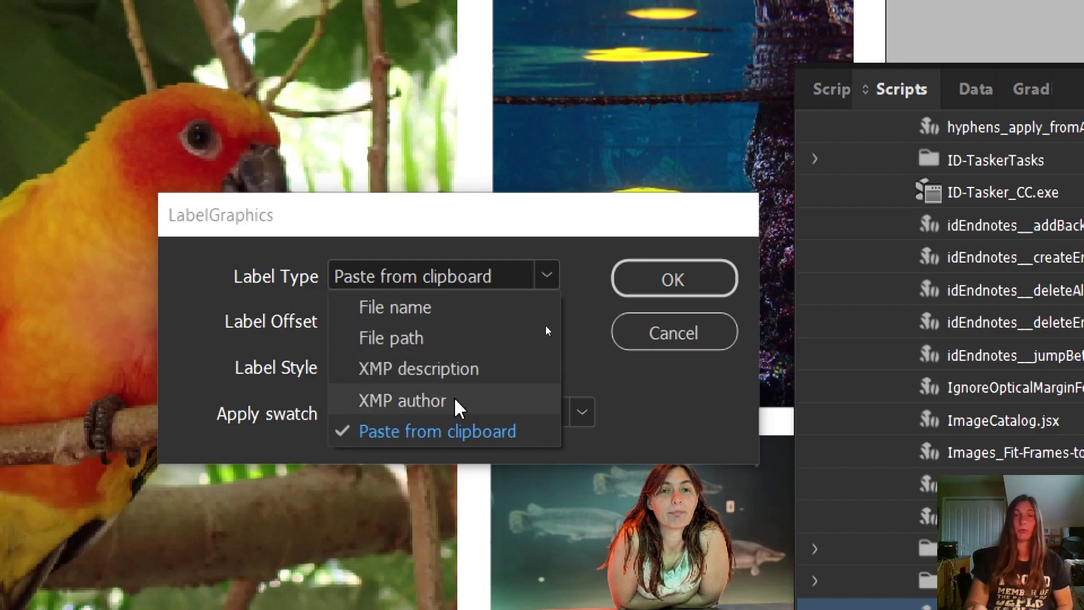
click(482, 297)
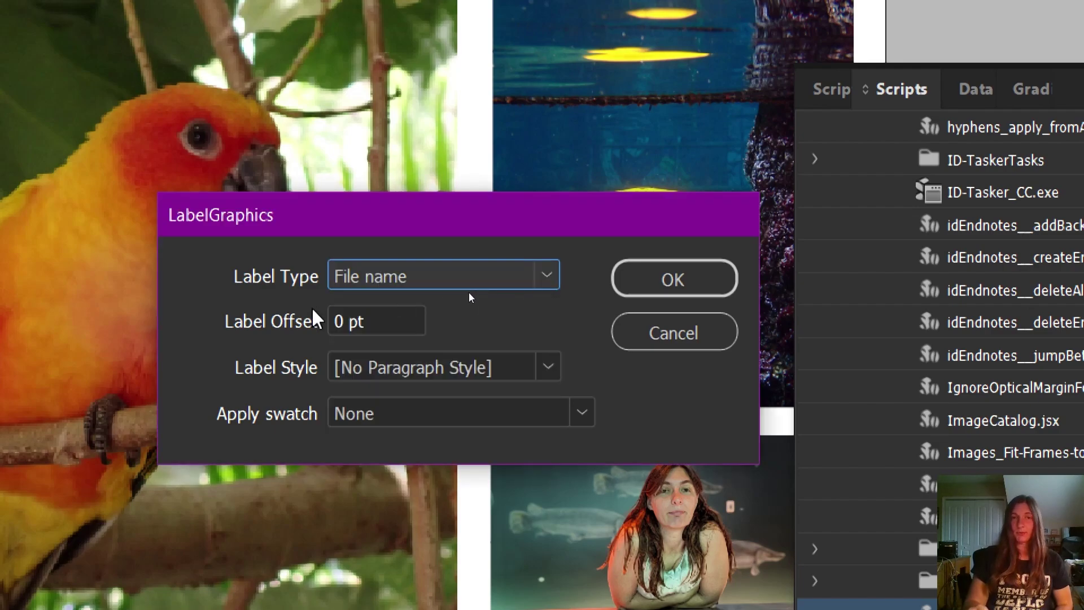
key(Tab)
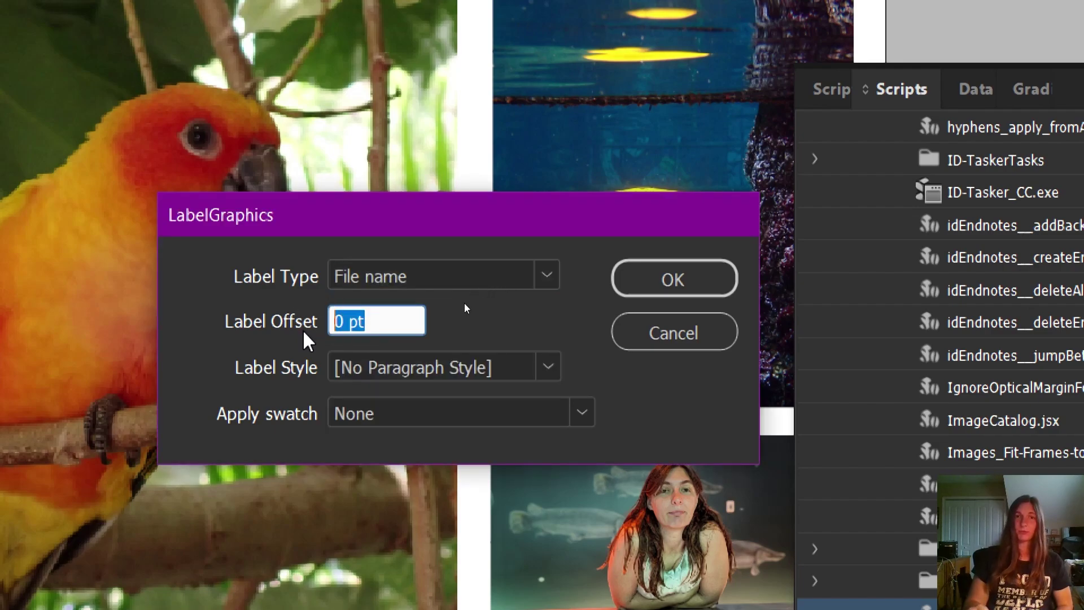
click(409, 320)
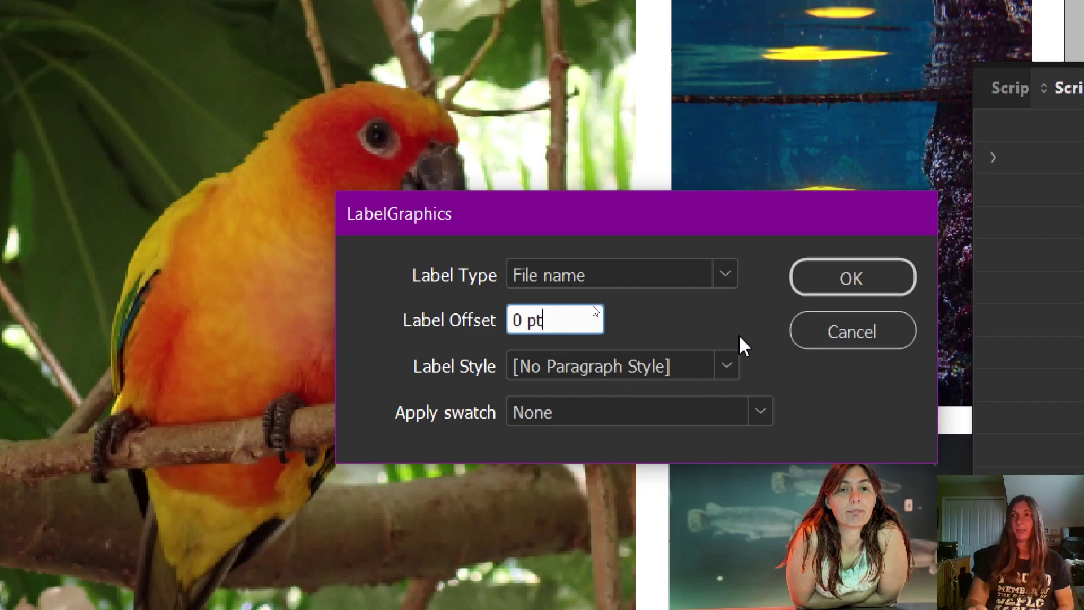
Browse the label paragraph style and fill swatch choices, leaving them unchanged
click(715, 373)
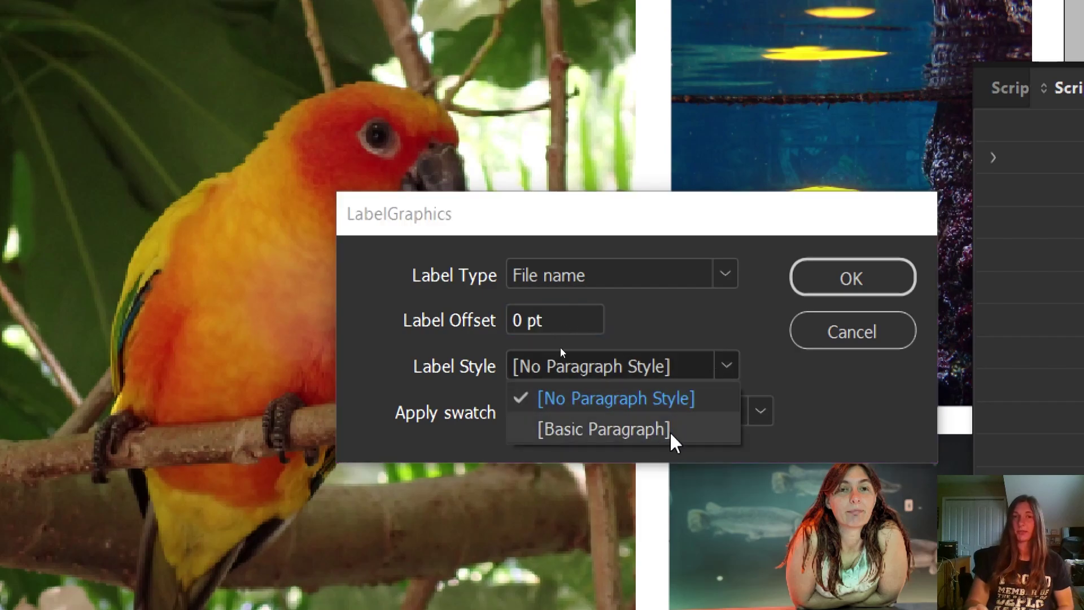
click(615, 398)
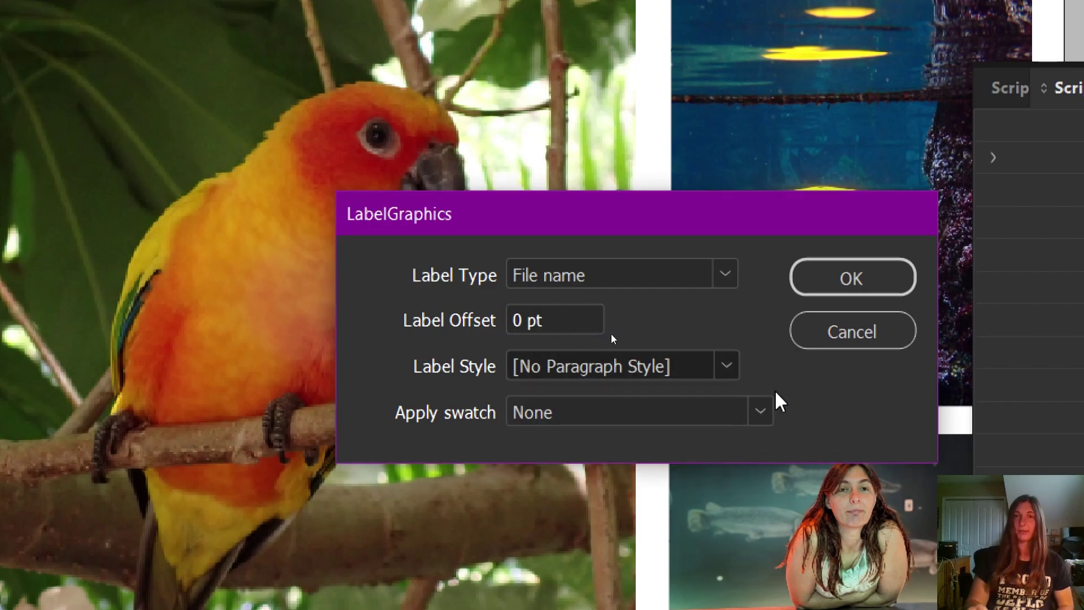
click(687, 411)
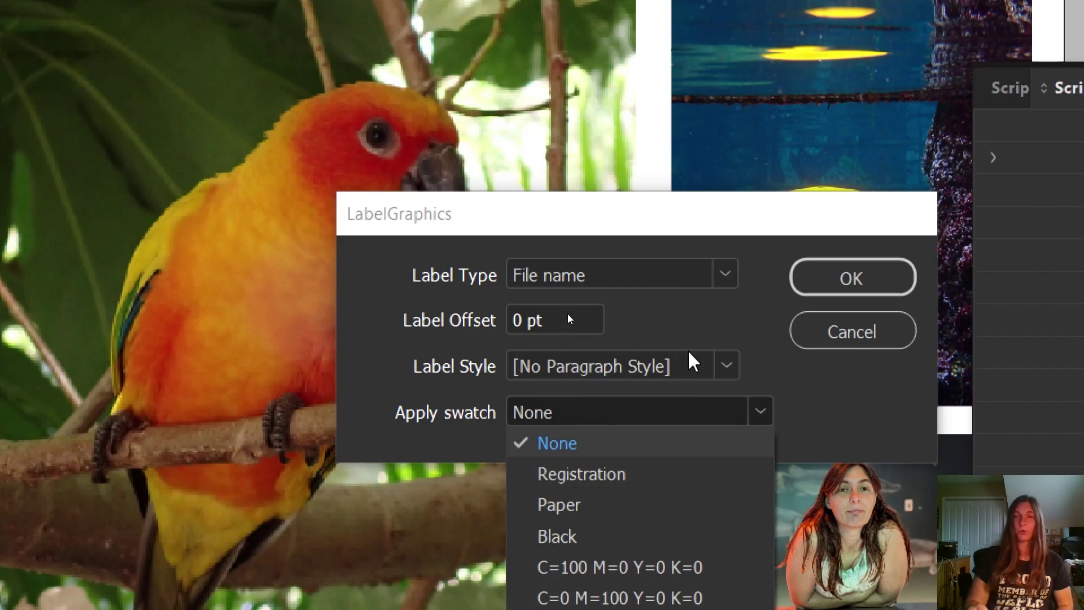
key(Escape)
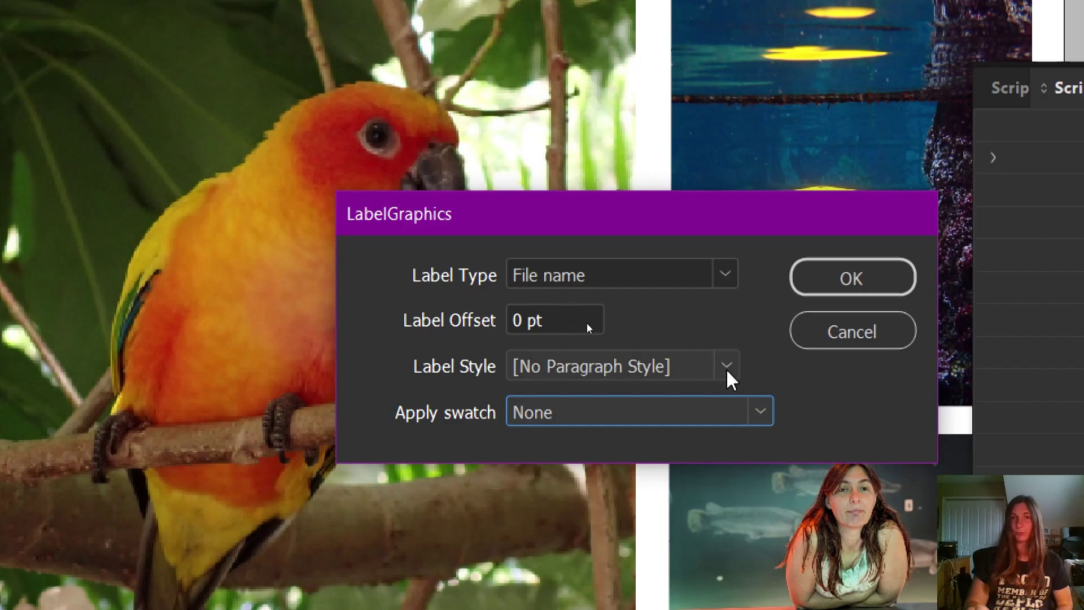
click(727, 368)
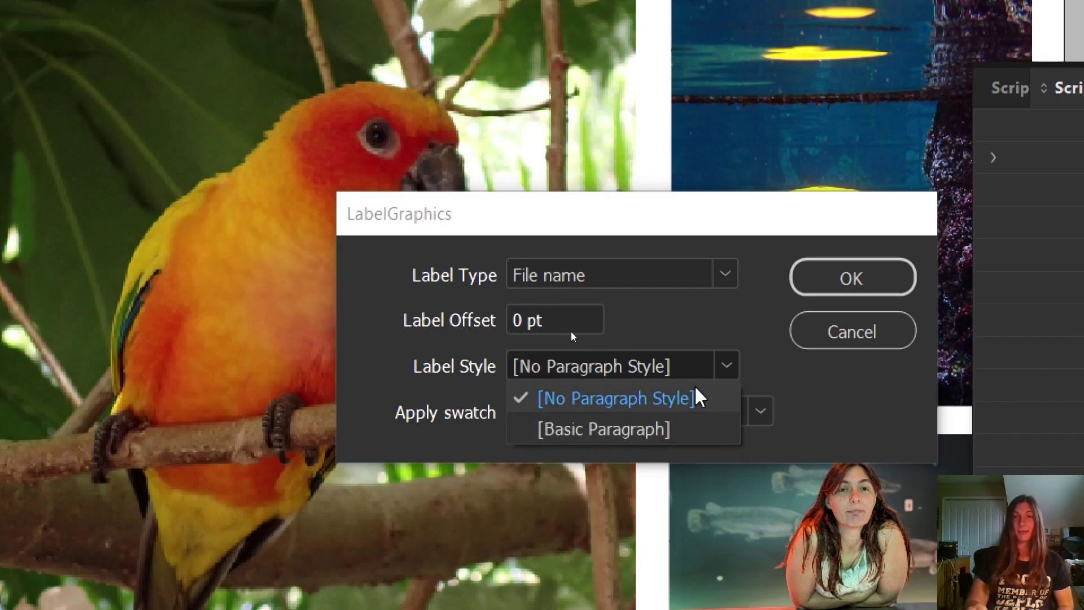
click(852, 332)
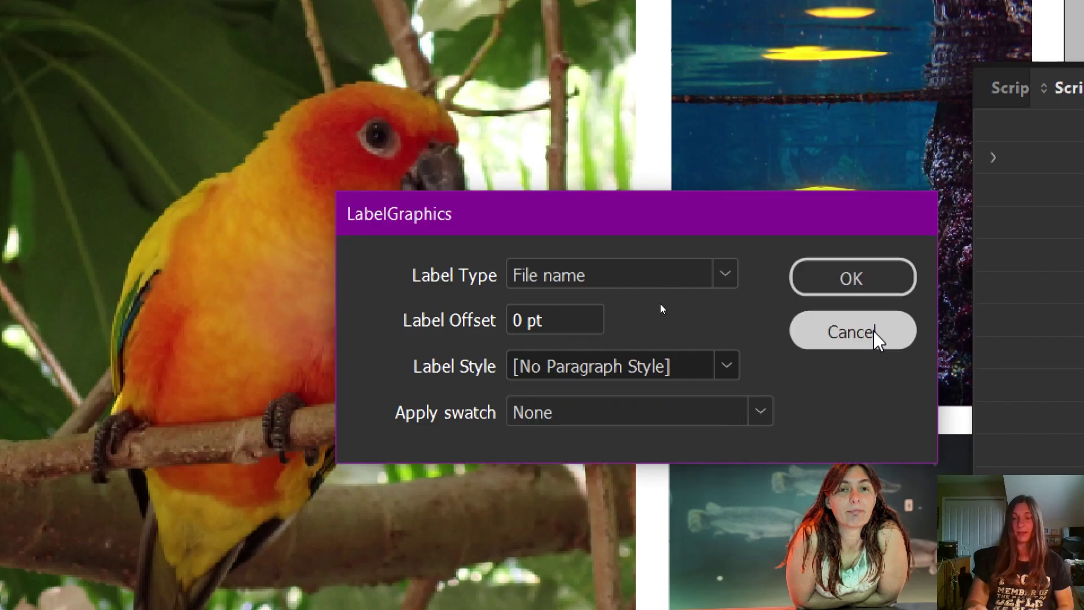
Cancel the script and create a new paragraph style named 'Image Labels'
click(852, 332)
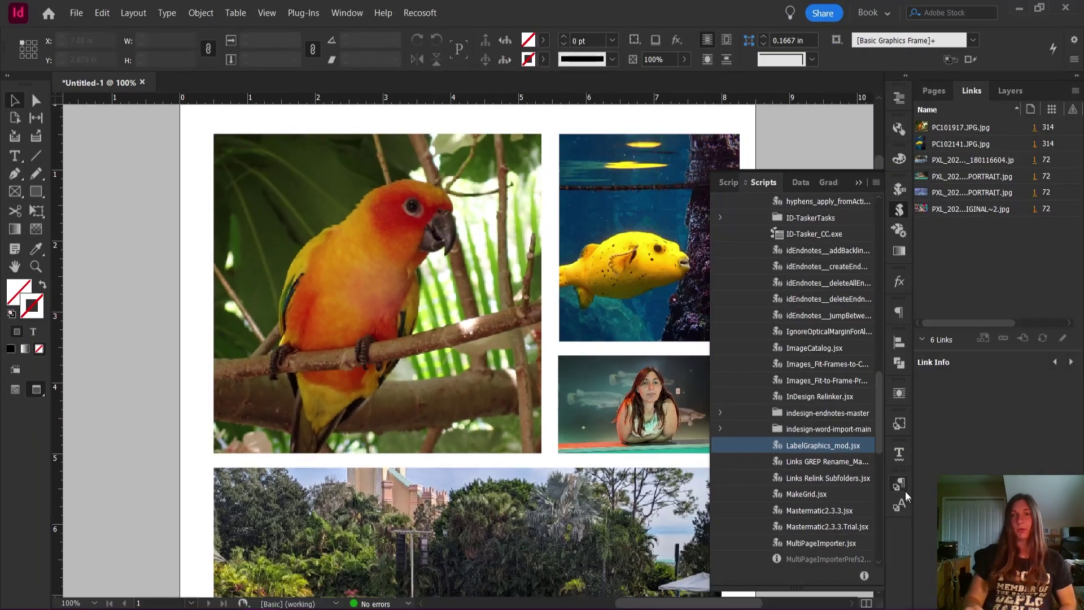
click(905, 489)
click(845, 588)
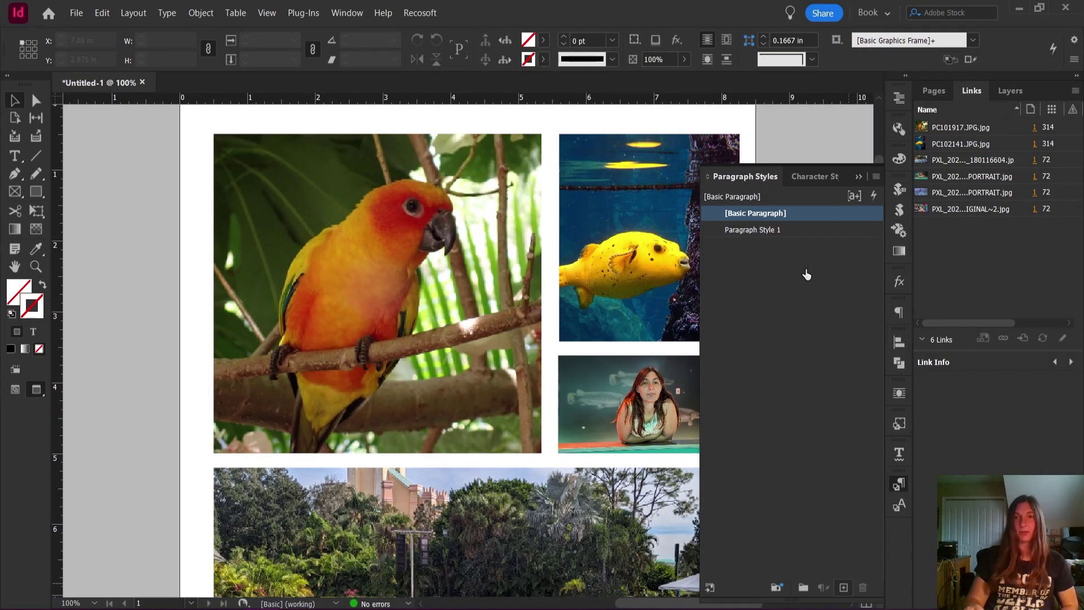
double_click(768, 225)
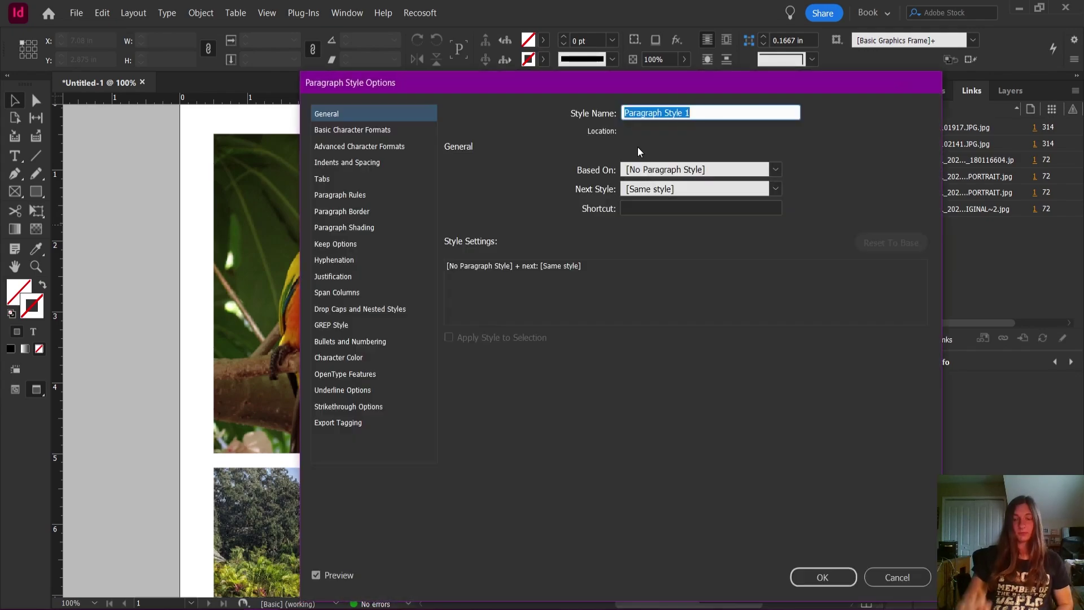
text(Image Labels)
key(shift+Tab)
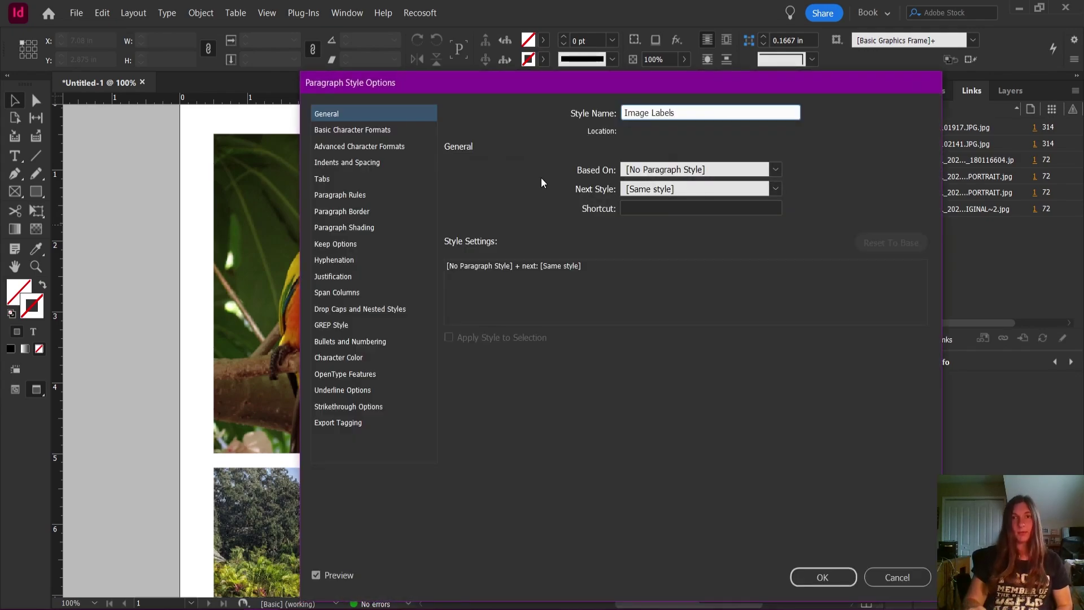
Set the Image Labels style to Montserrat Bold 10 pt in [Paper] white and save it
key(Down)
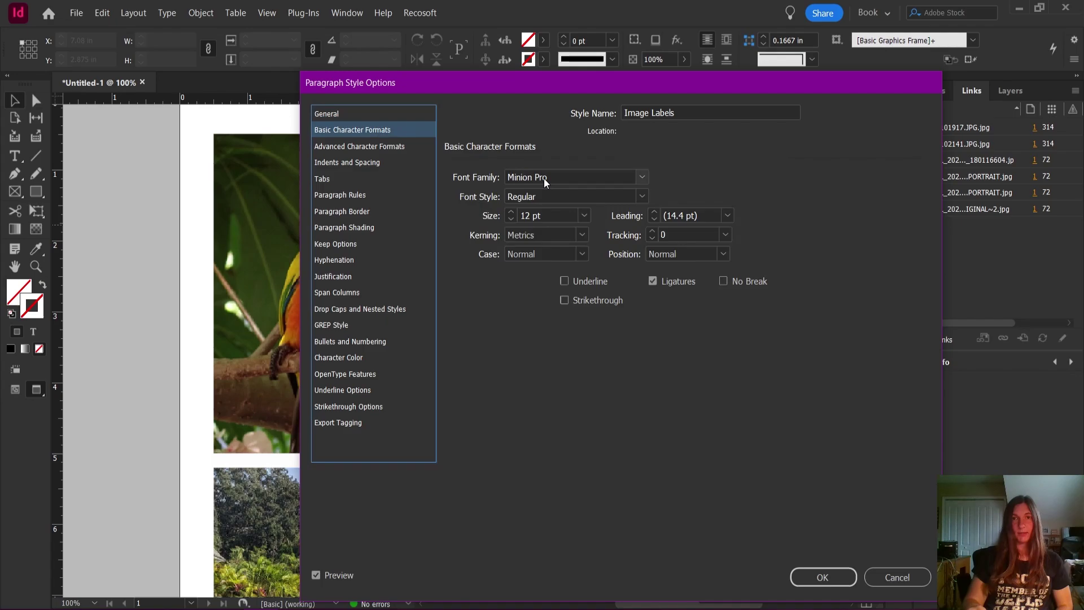
click(544, 178)
text(Montserrat)
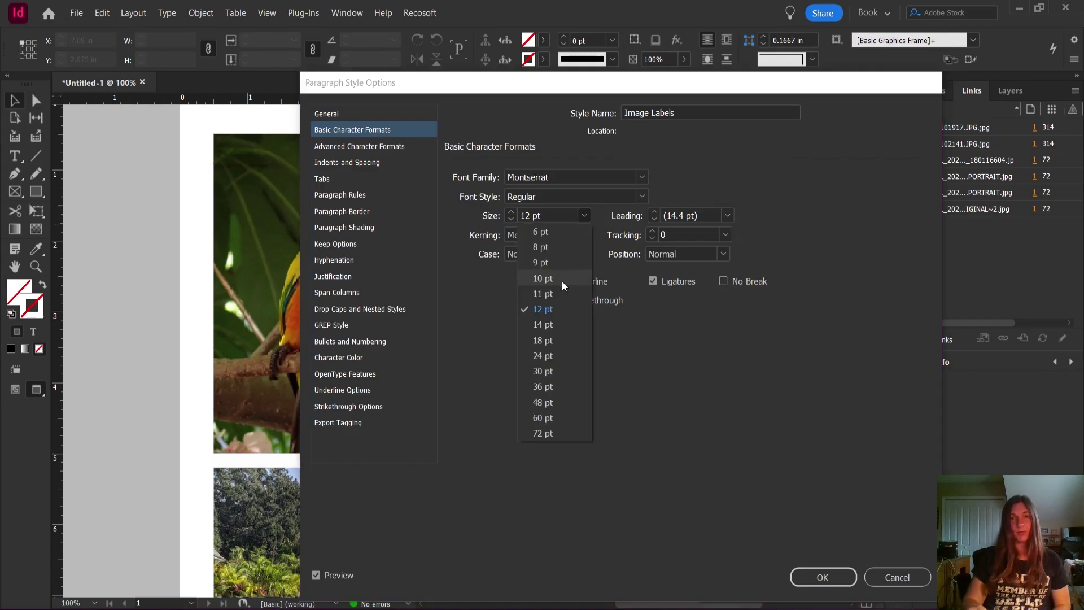
click(561, 279)
click(641, 195)
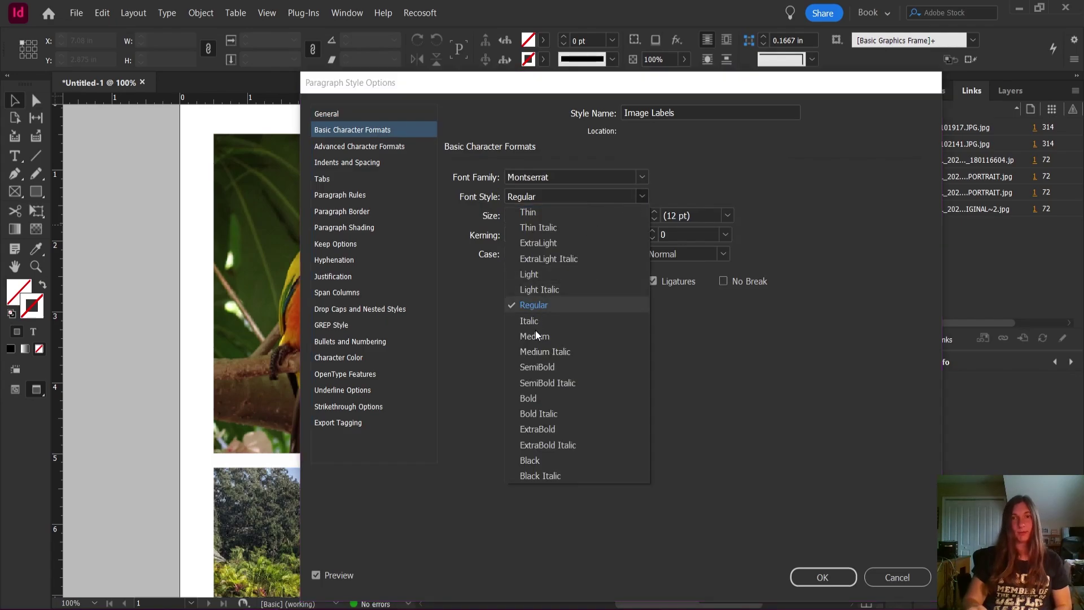
click(536, 398)
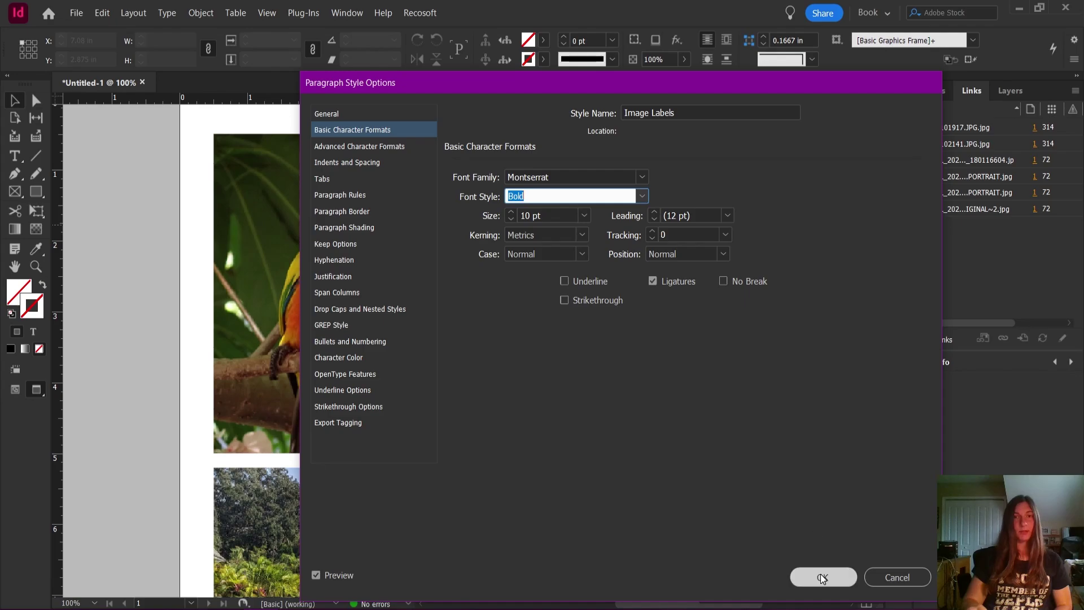
click(351, 359)
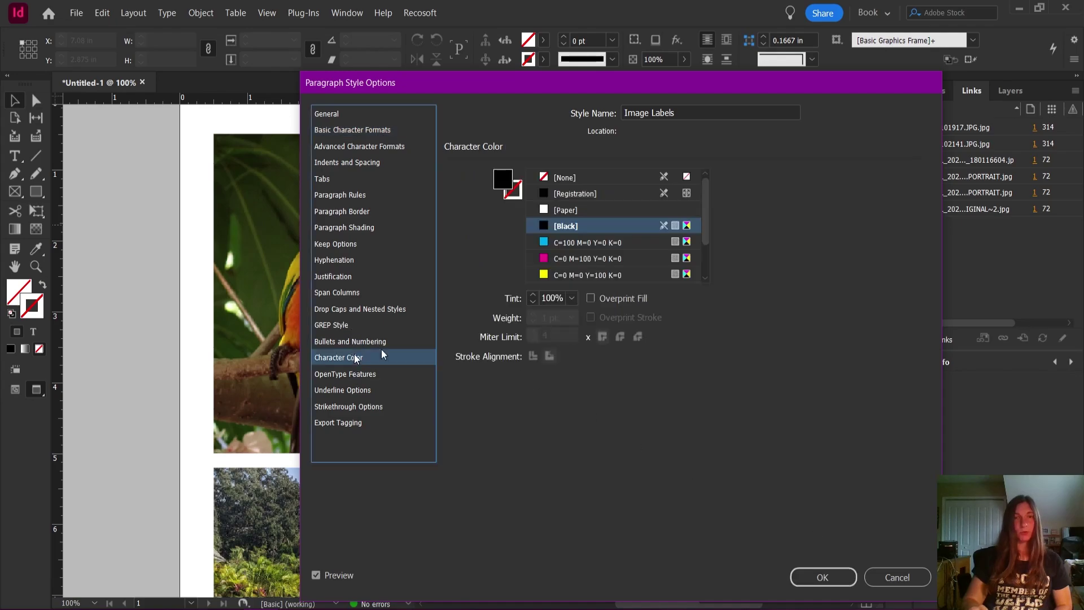
click(586, 209)
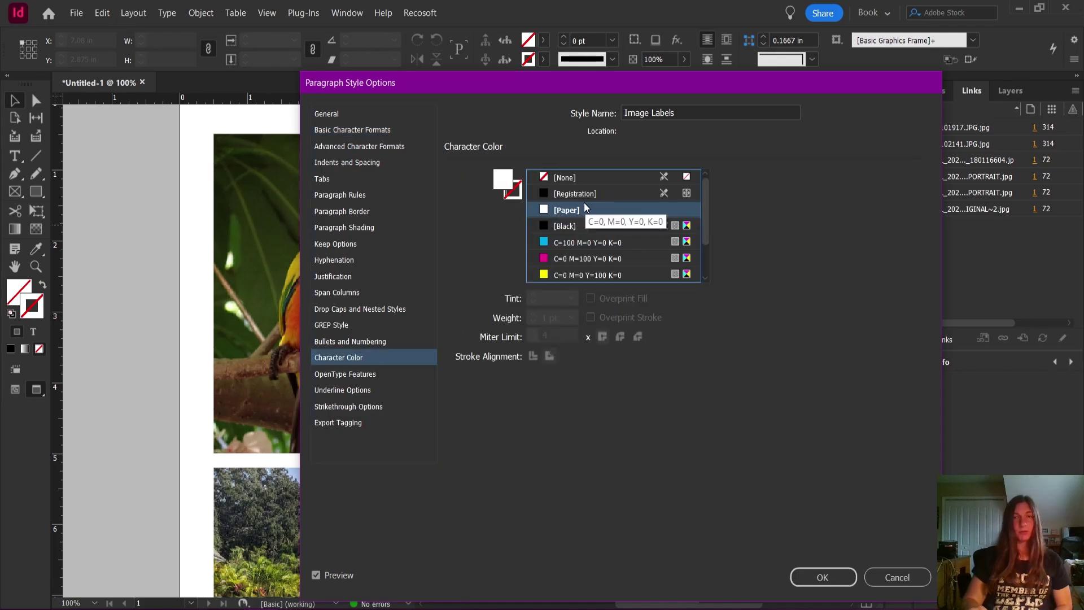
click(821, 576)
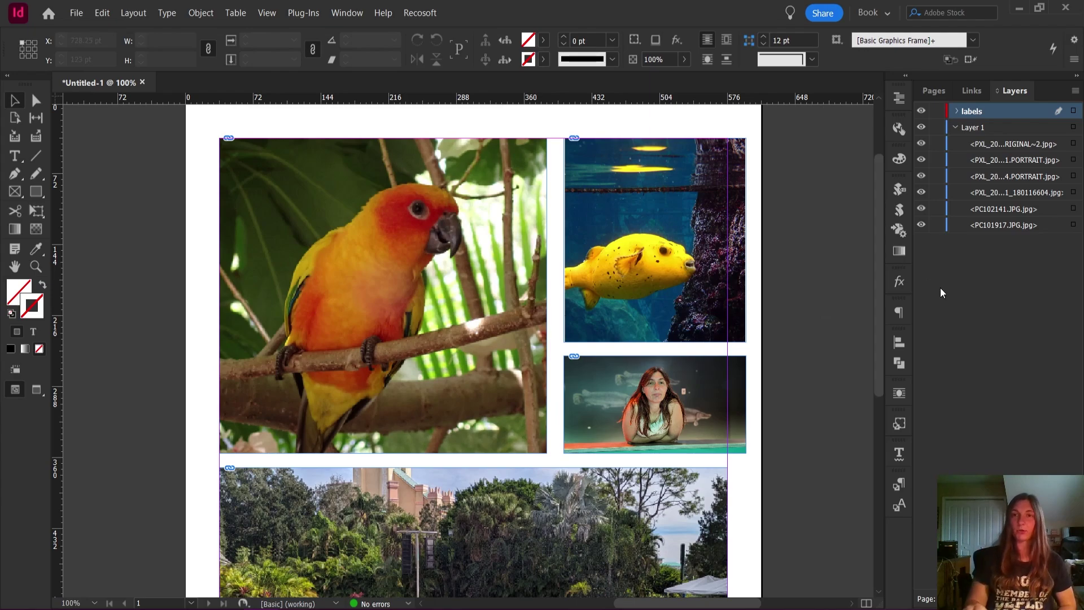
Reopen the Scripts panel and run LabelGraphics_mod.jsx
click(898, 210)
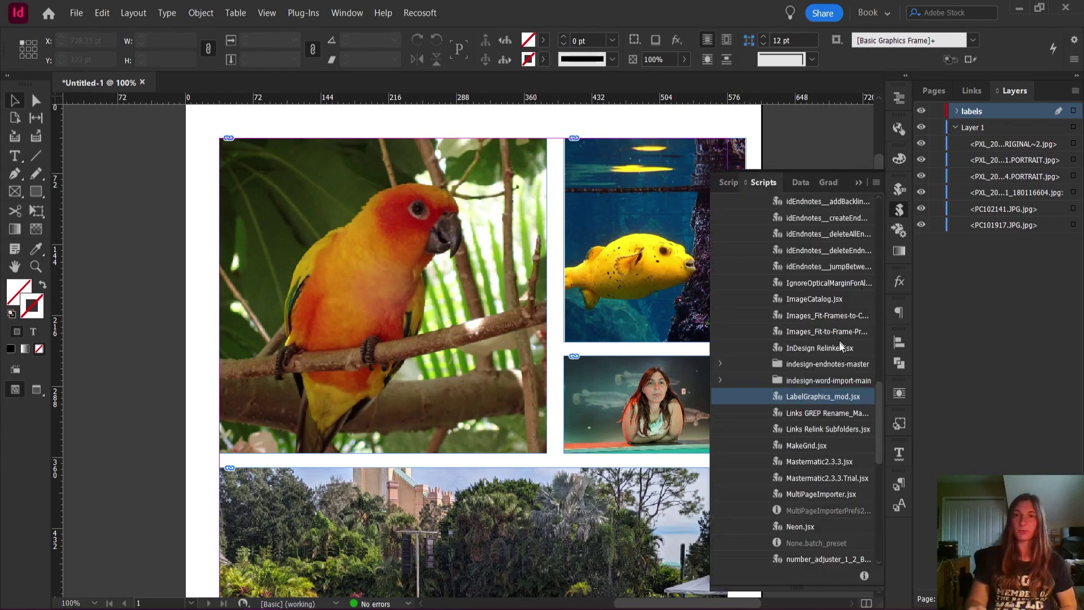
double_click(824, 395)
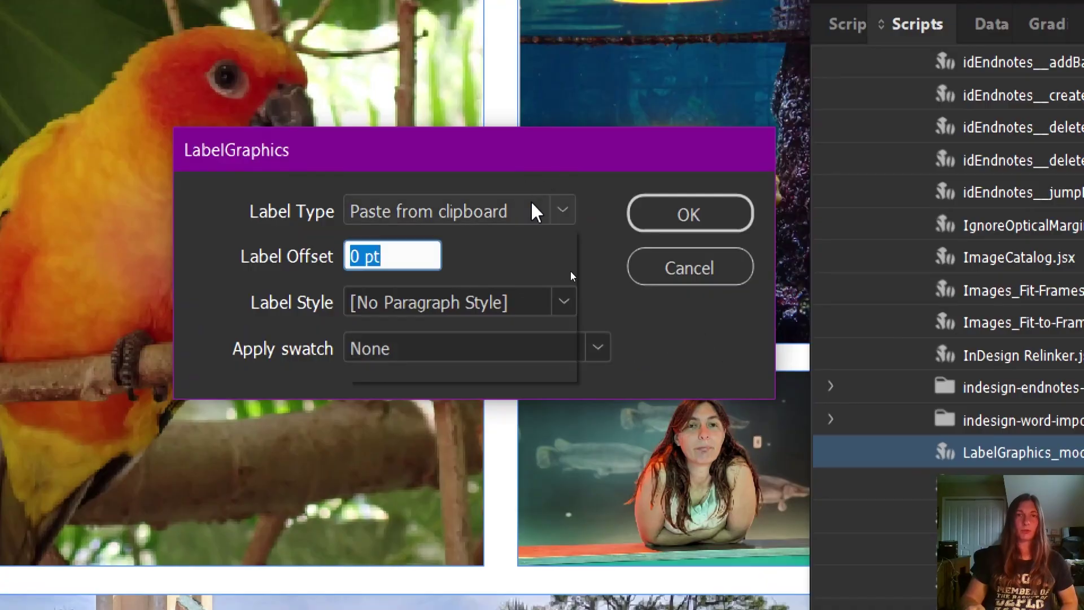
Choose File name labels, Image Labels style and a Black swatch, then confirm
key(Escape)
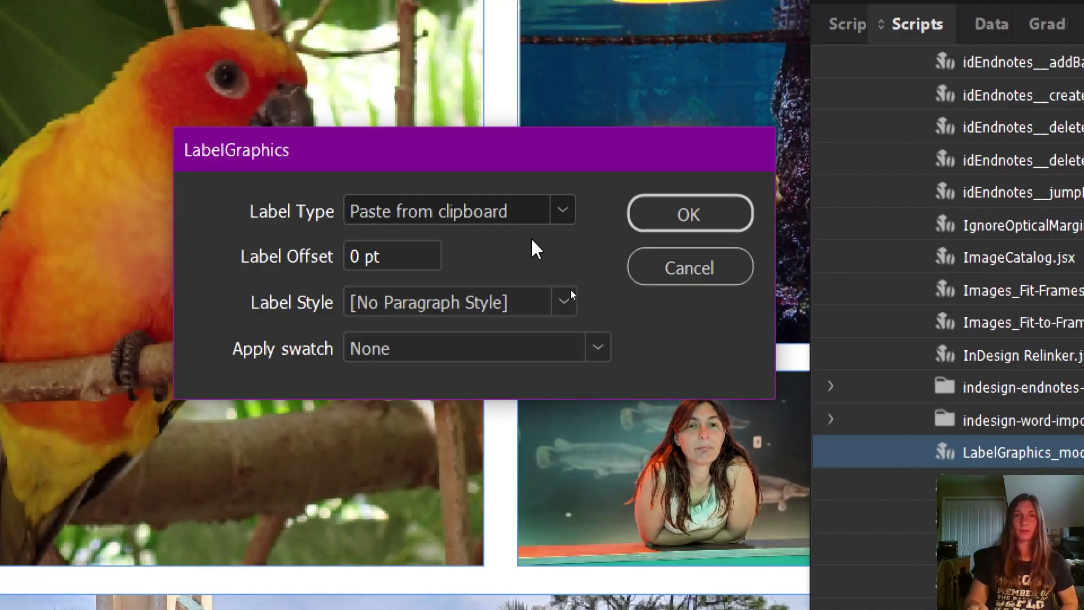
key(Home)
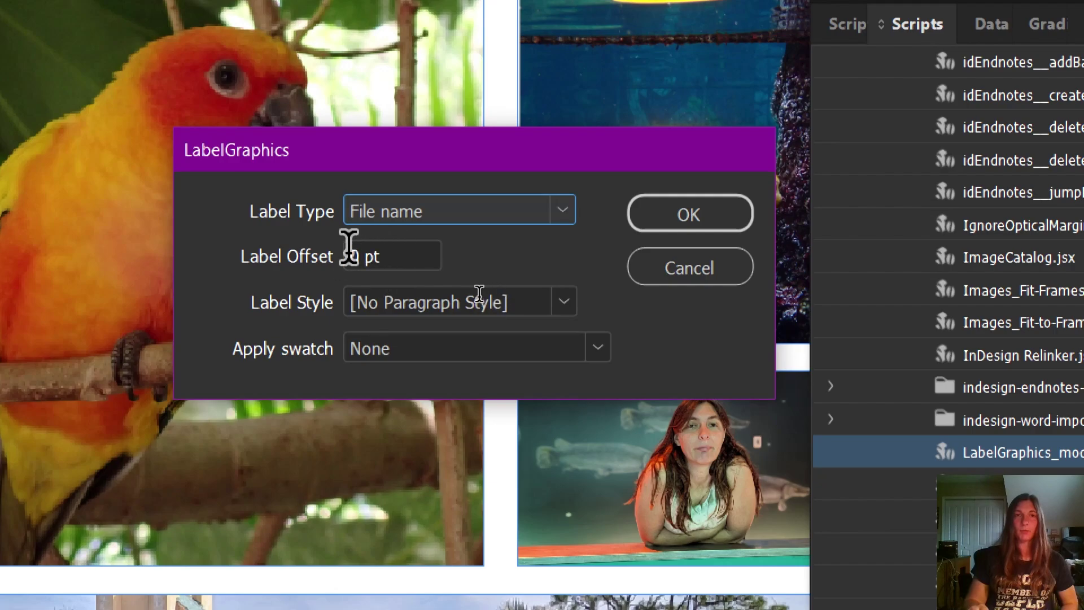
click(554, 303)
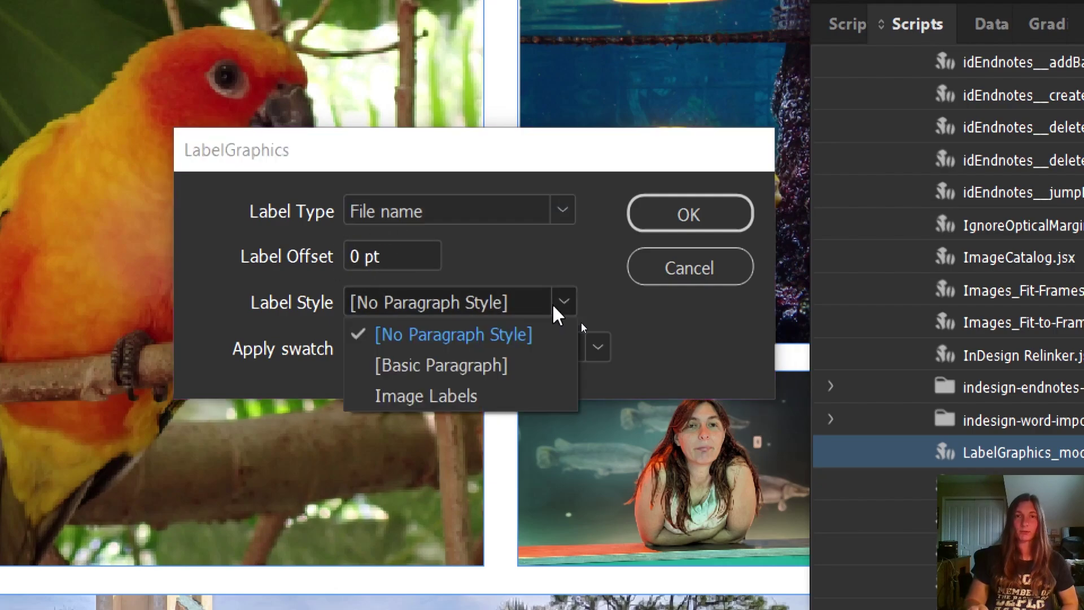
click(479, 395)
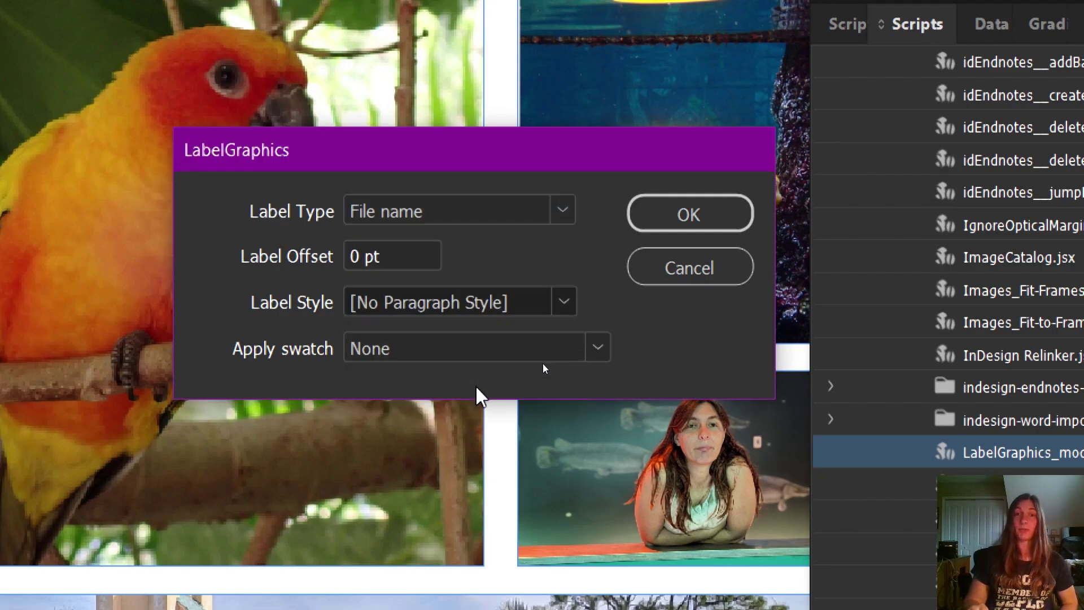
click(597, 347)
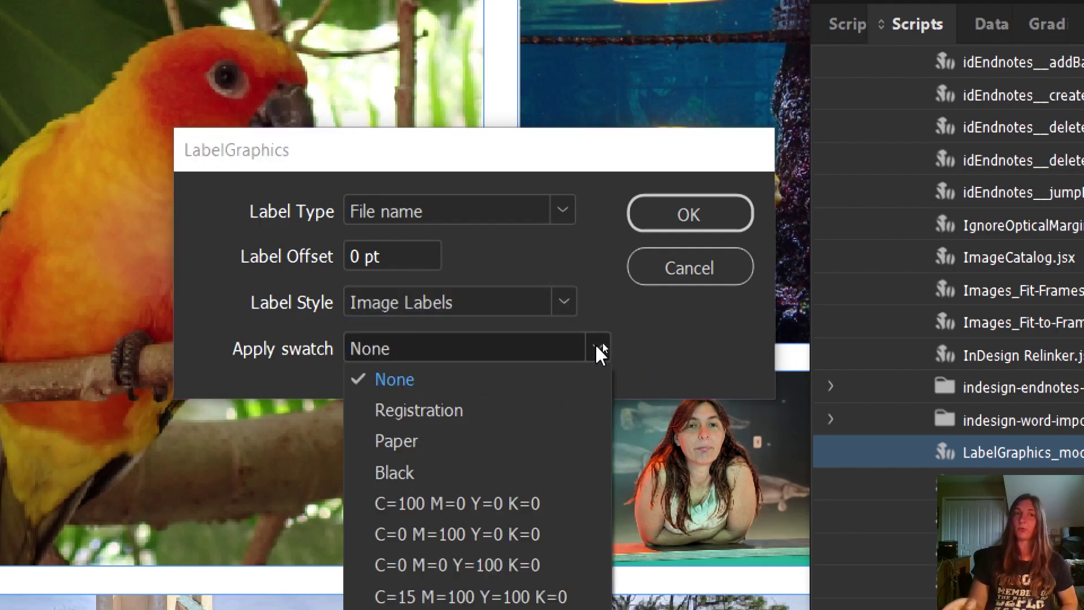
click(473, 487)
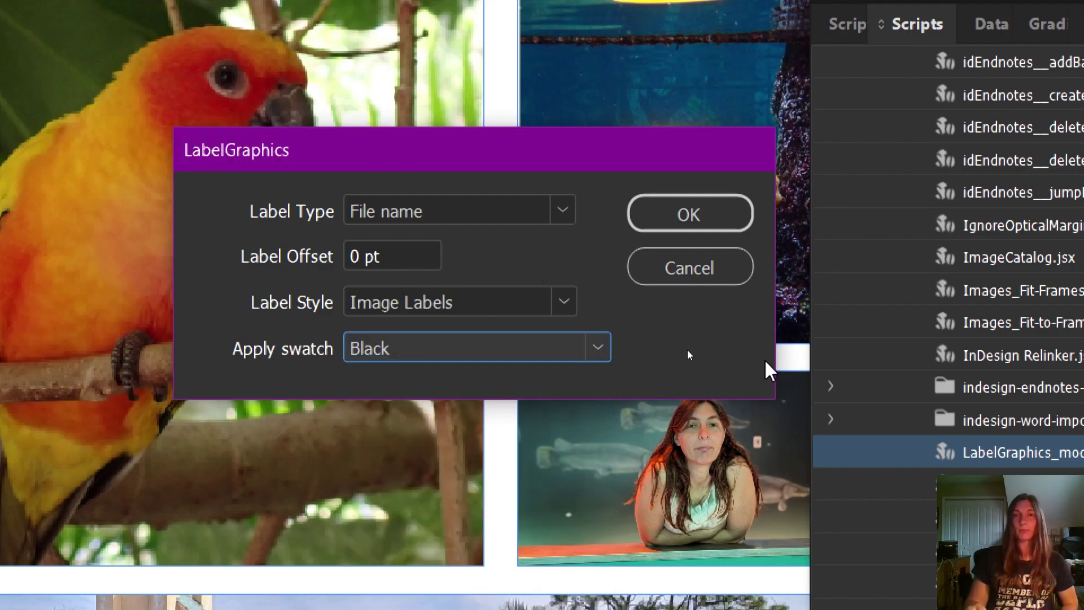
click(706, 214)
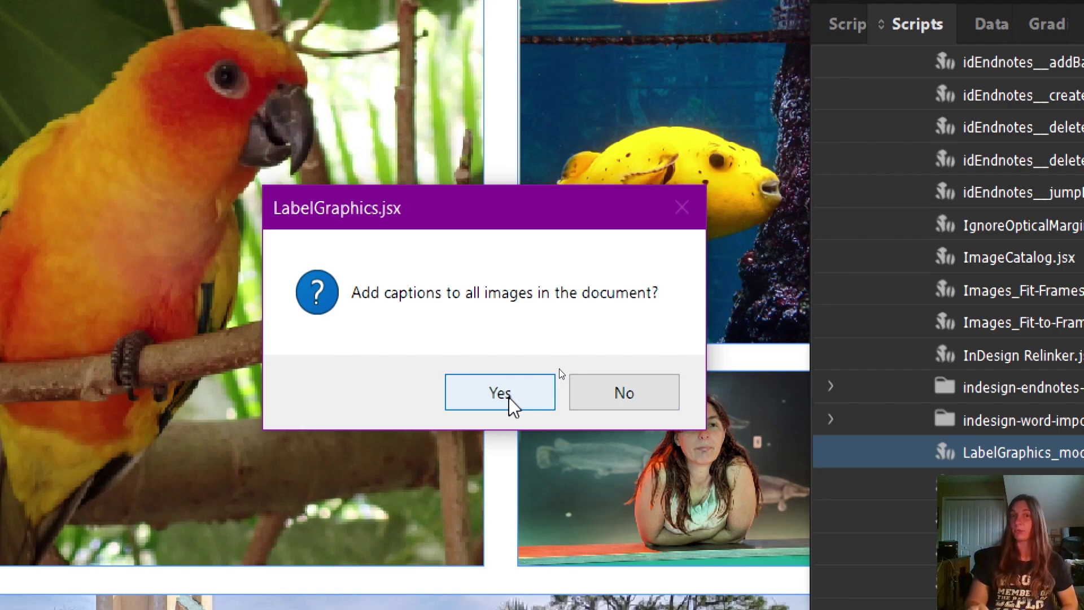
click(511, 402)
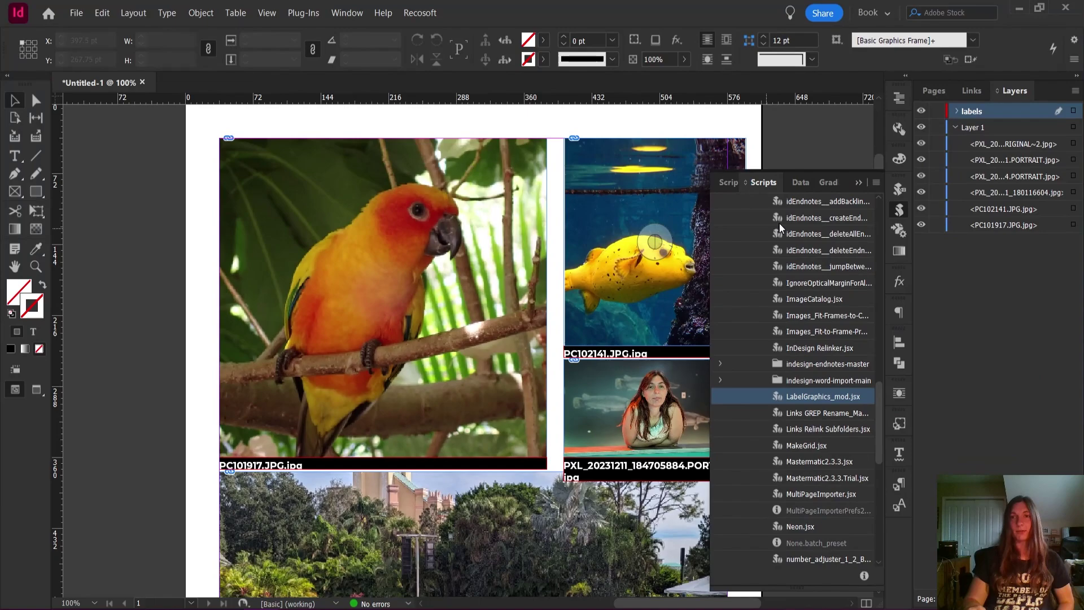
click(852, 185)
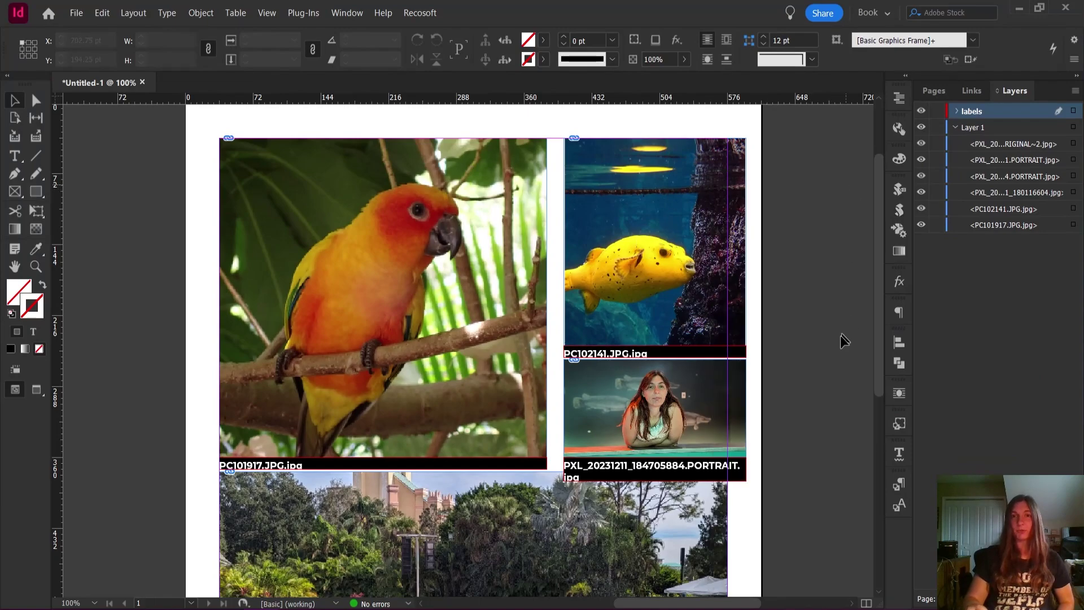
scroll(716, 415, down, 8)
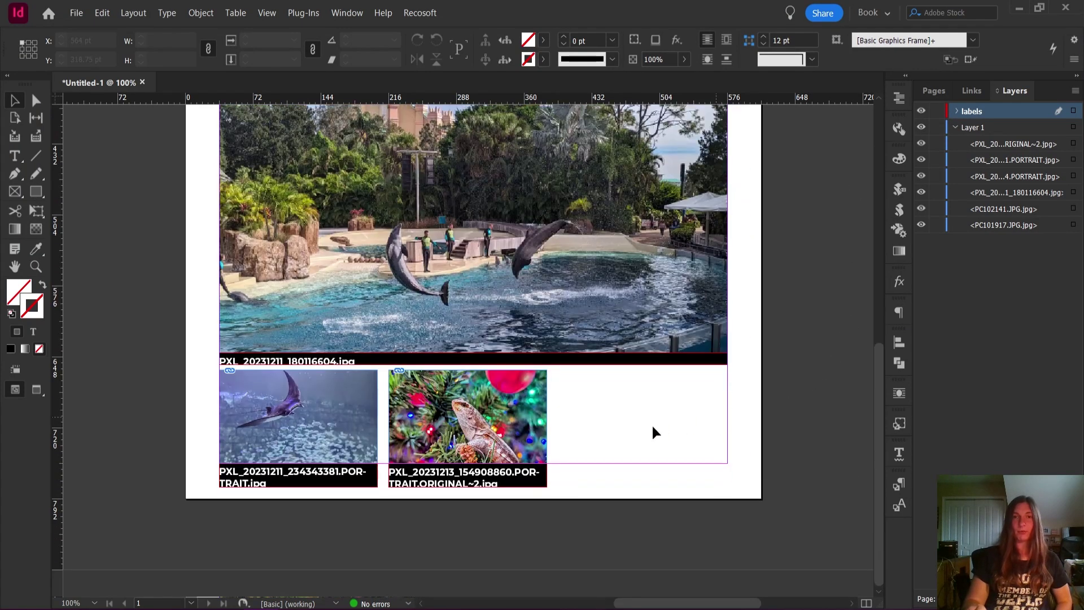
scroll(652, 433, up, 8)
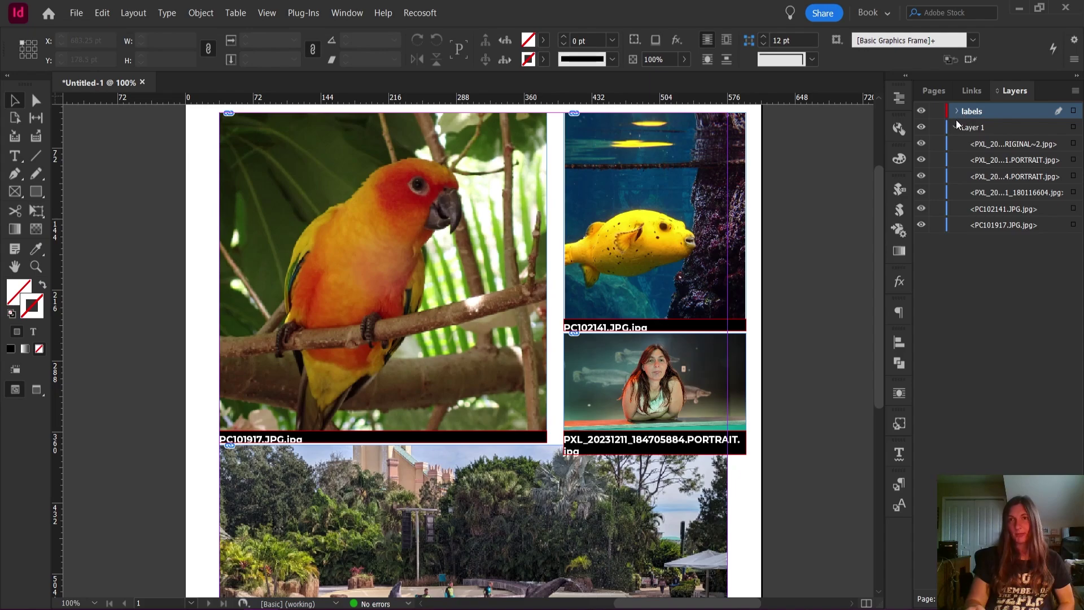
click(956, 127)
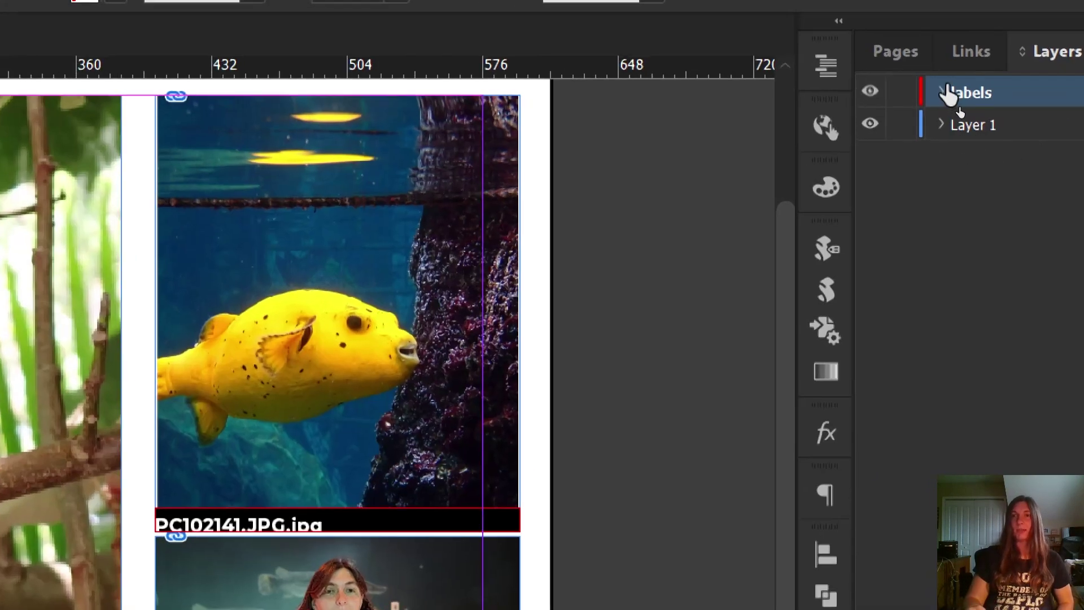
click(870, 92)
click(870, 93)
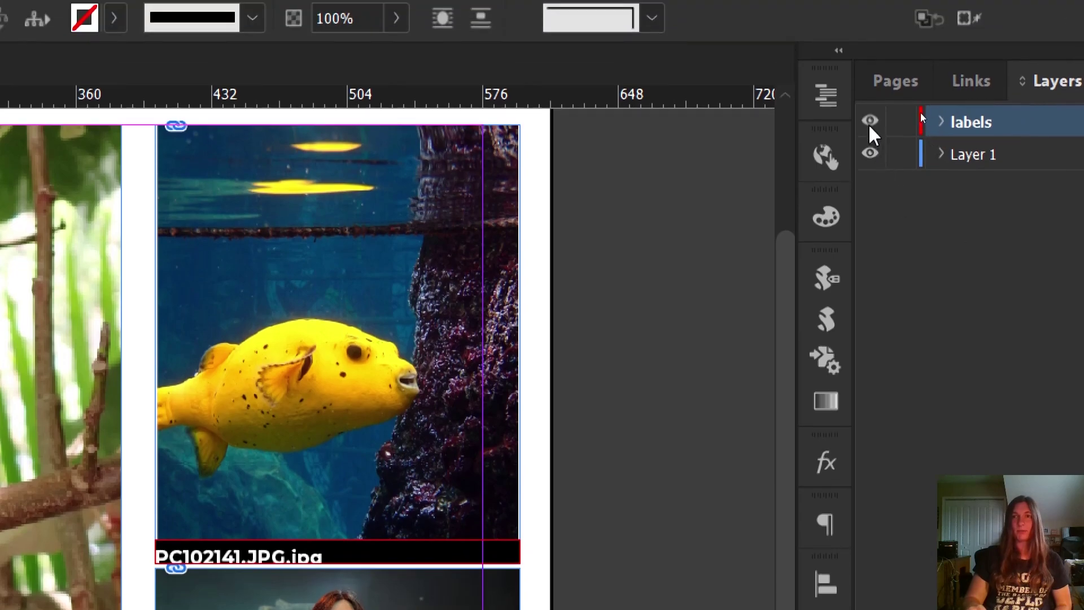
click(869, 122)
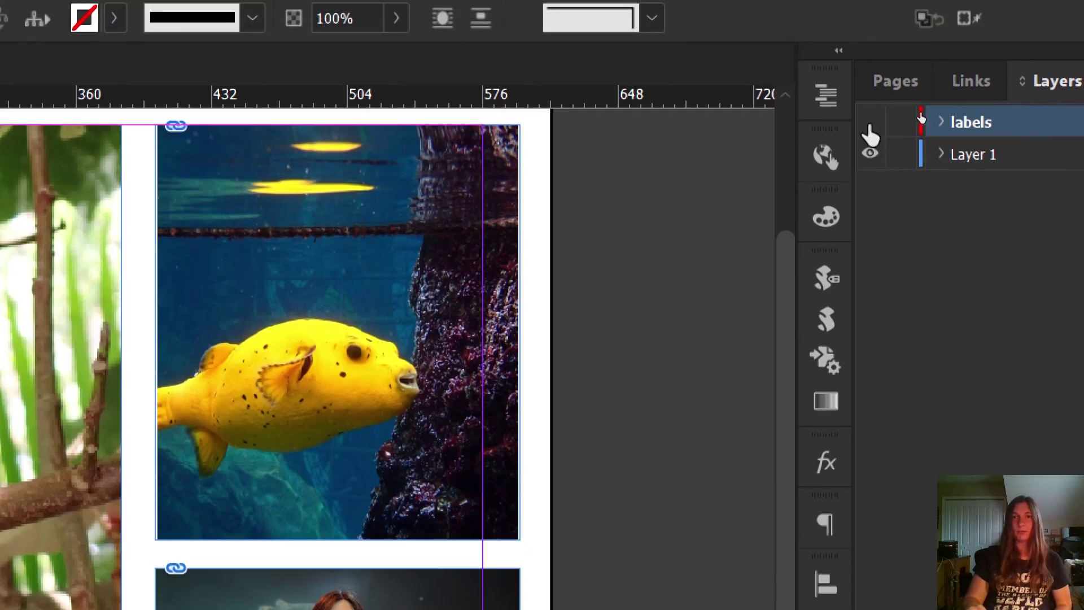
click(870, 122)
click(869, 122)
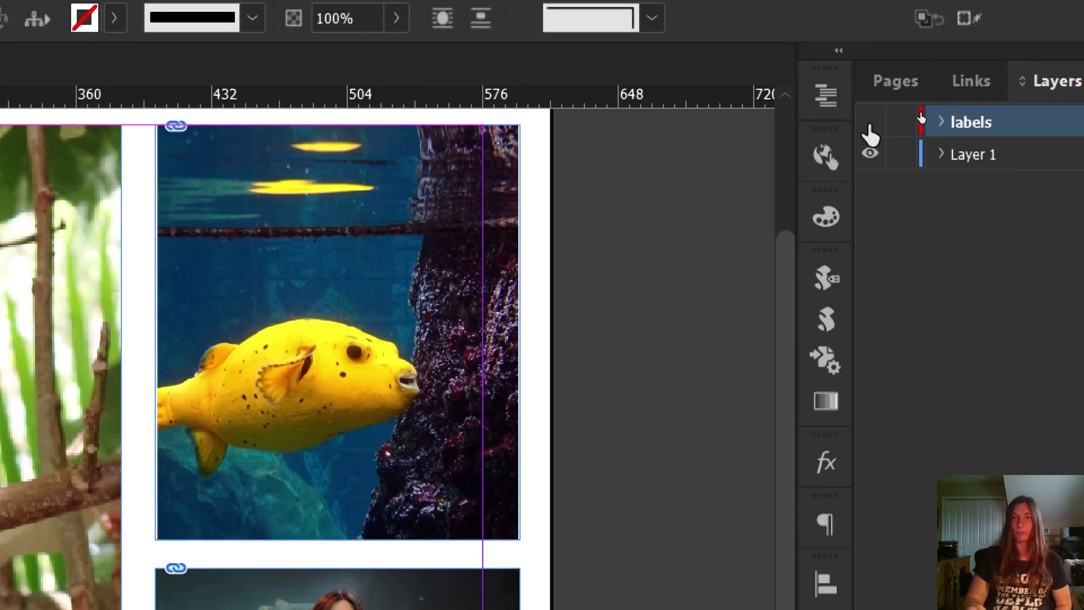
click(869, 122)
click(869, 121)
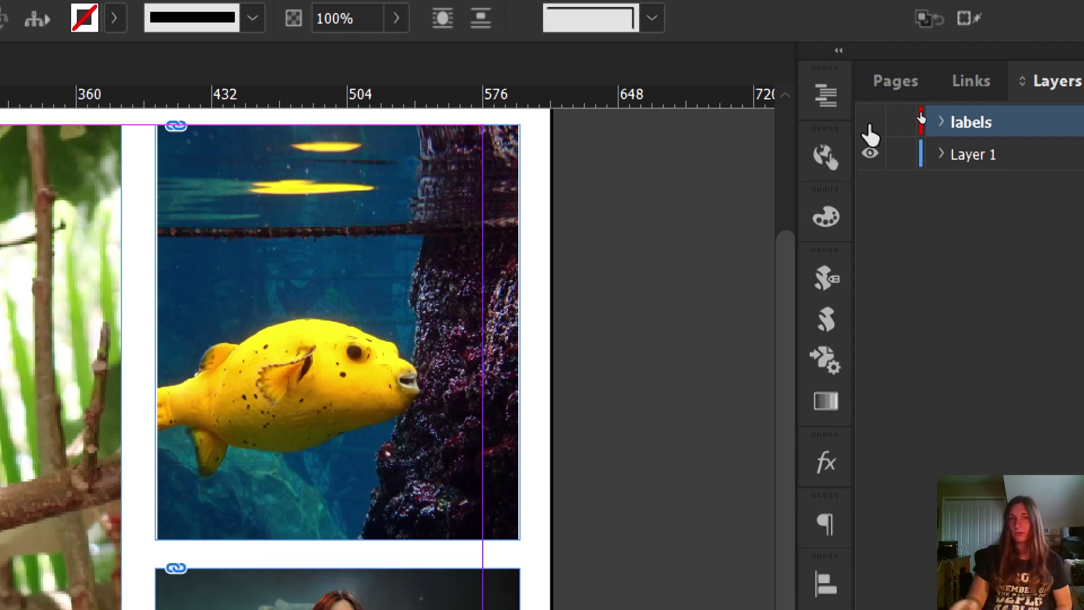
click(869, 122)
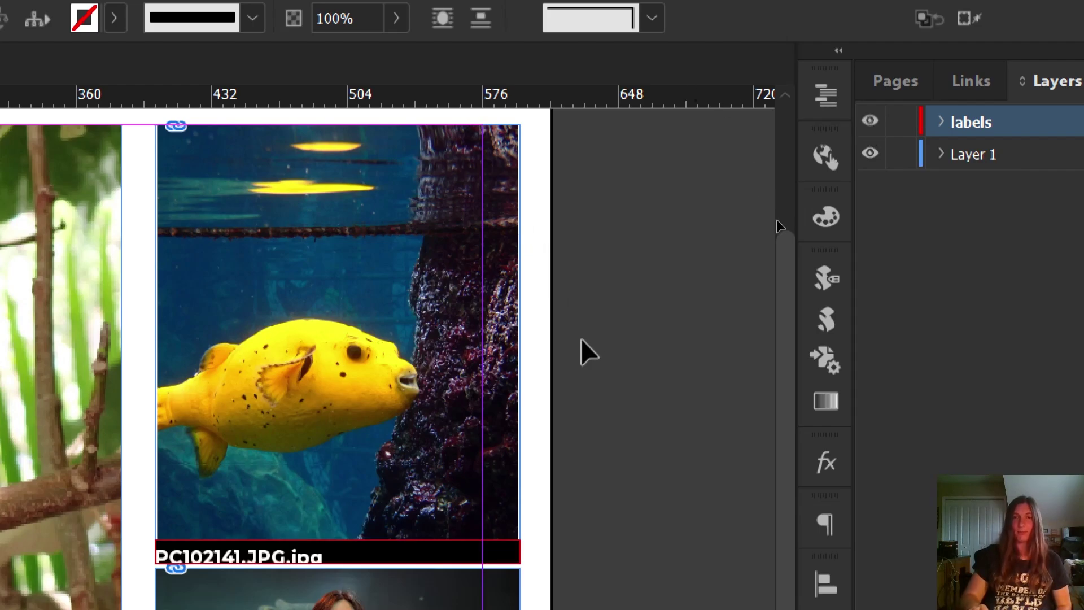
key(ctrl+minus)
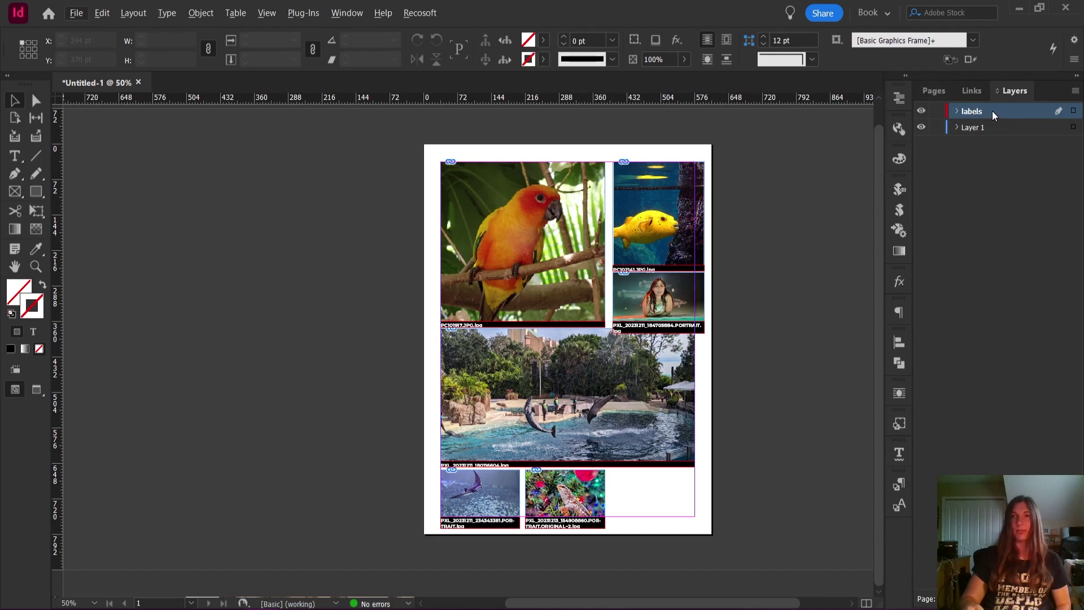
Delete the labels layer and its captions, then return to 100% view
click(616, 330)
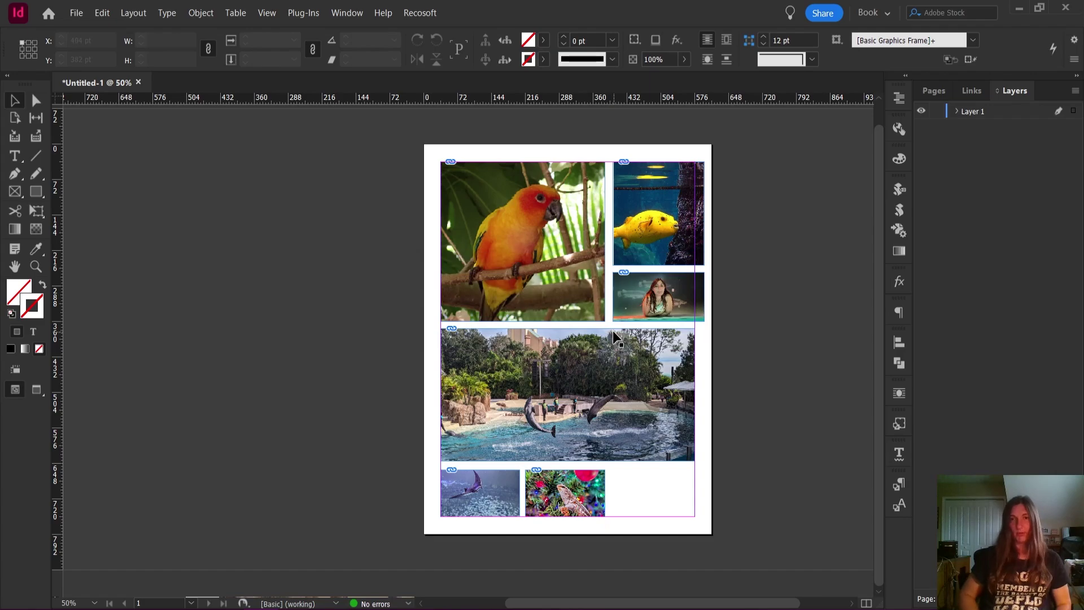
key(ctrl+1)
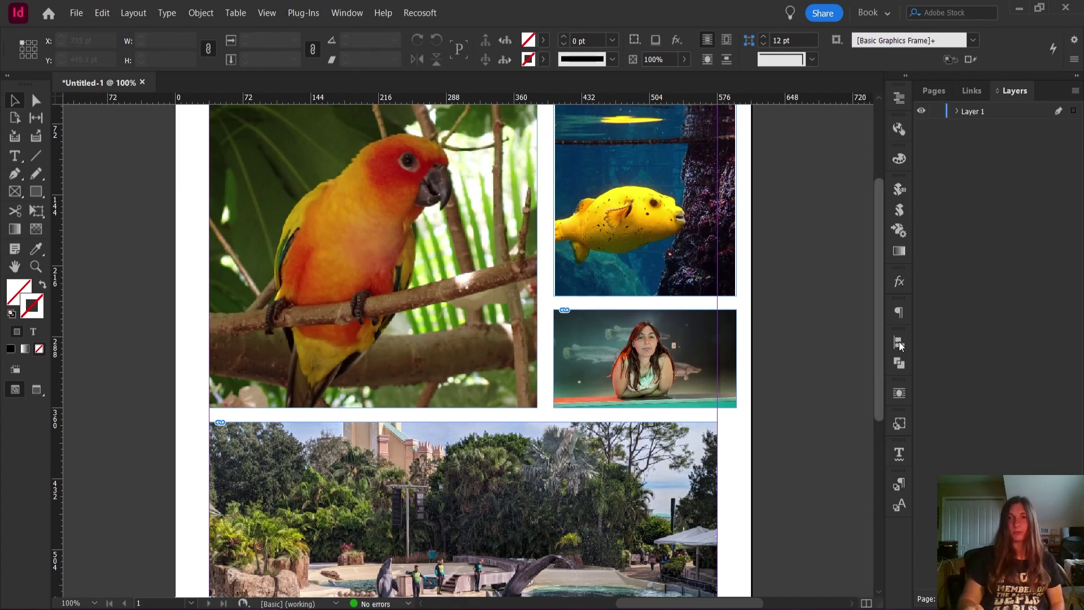
Run LabelGraphics_mod.jsx with File name labels and a 3 pt offset
click(908, 212)
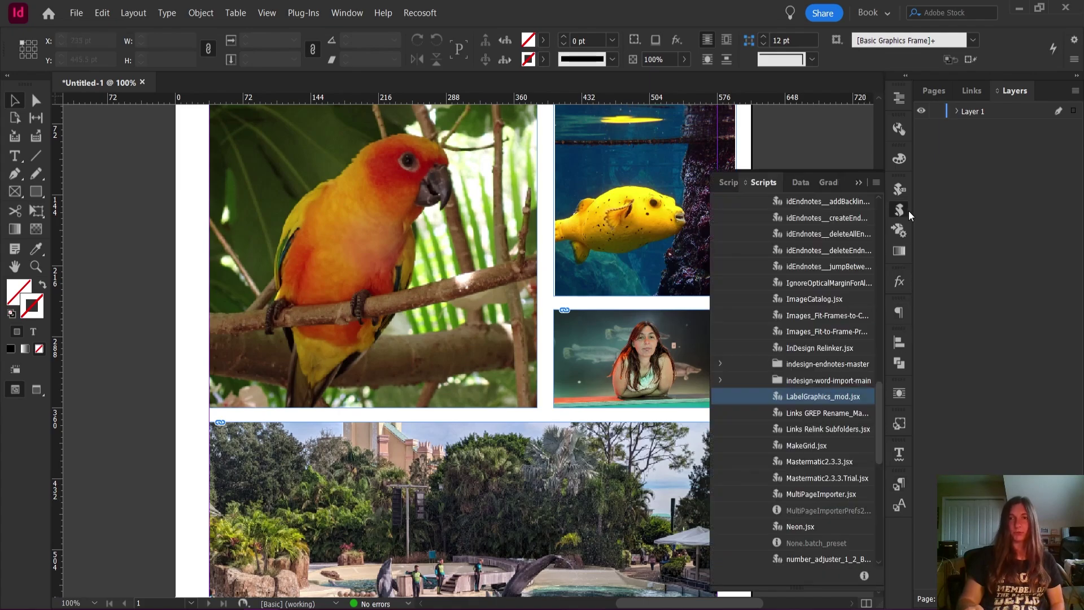
double_click(845, 398)
click(586, 275)
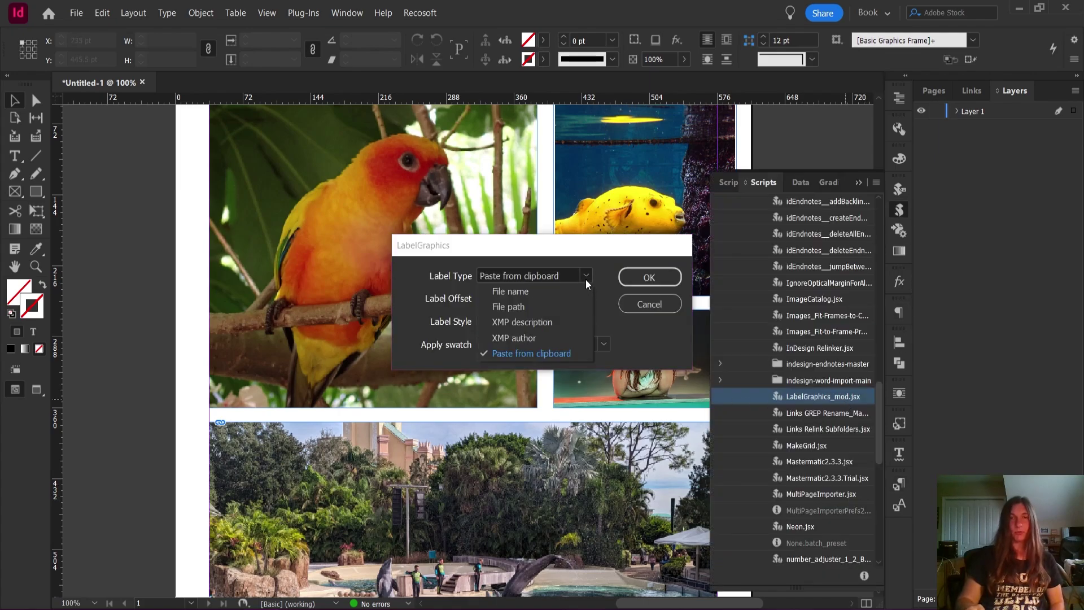
click(560, 287)
click(508, 298)
drag(508, 297, 459, 299)
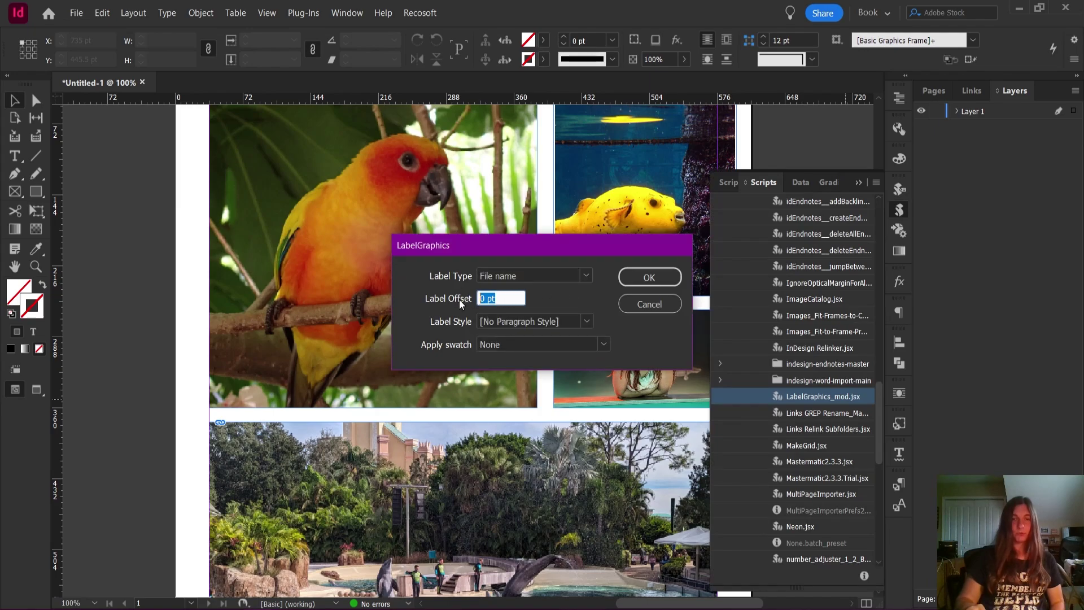
text(3)
Apply the Image Labels style on Black bars and caption all images in the document
click(564, 321)
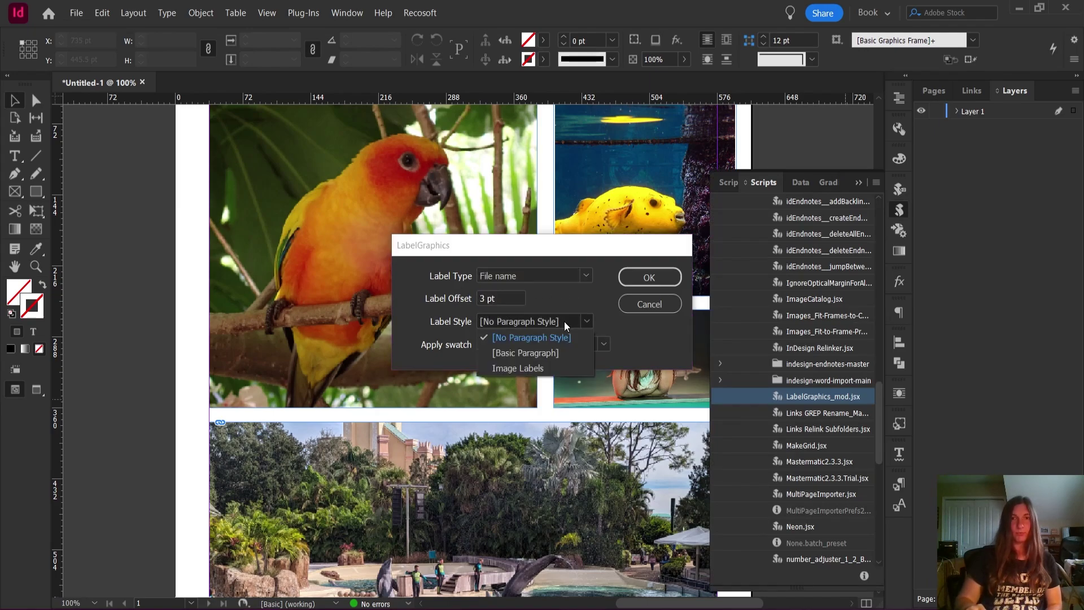
click(543, 365)
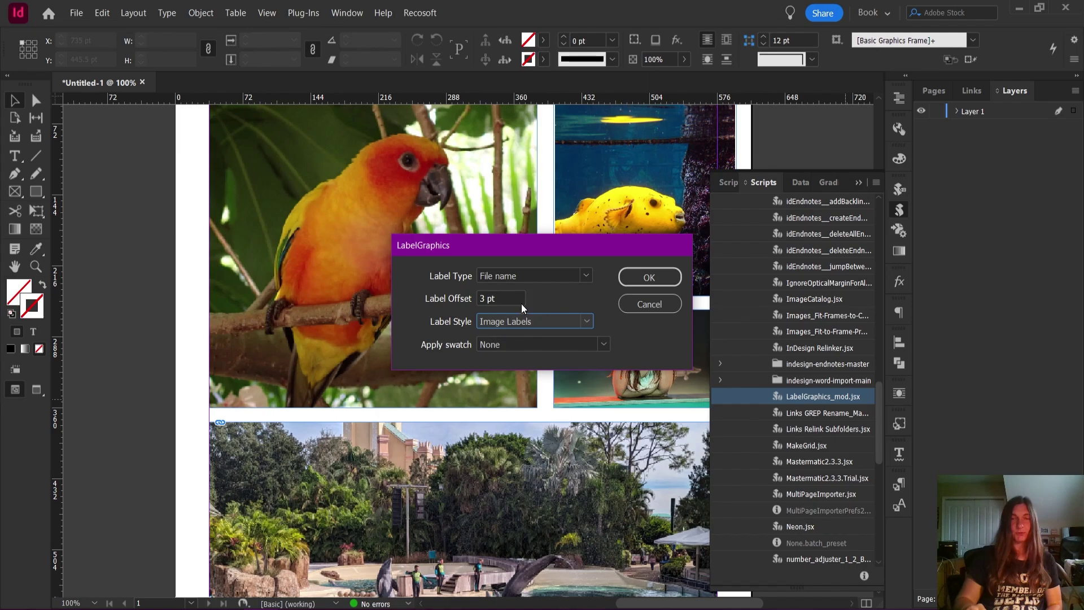
click(557, 338)
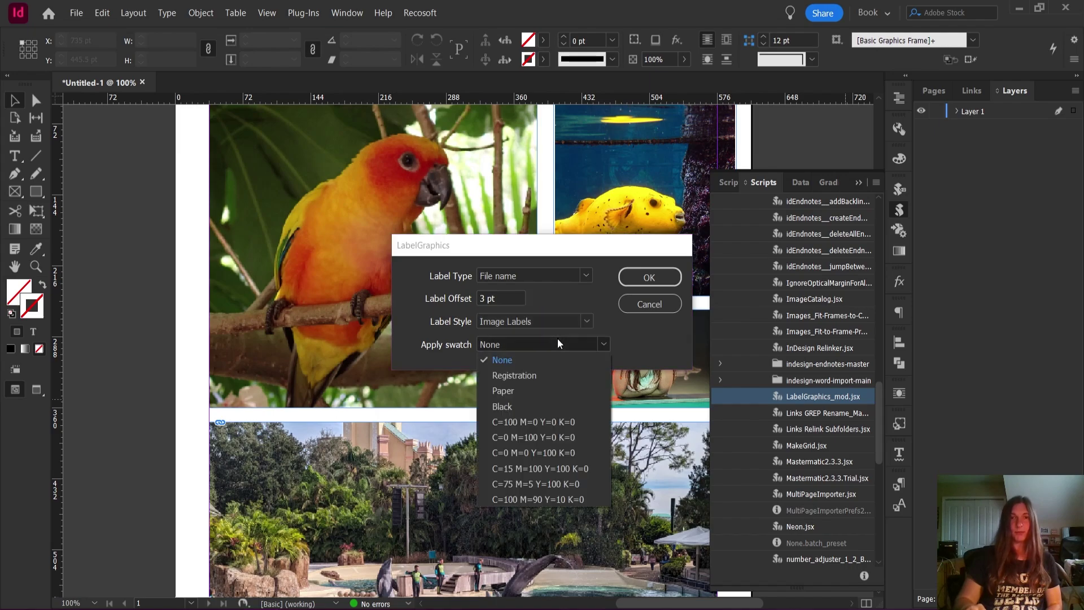
click(521, 401)
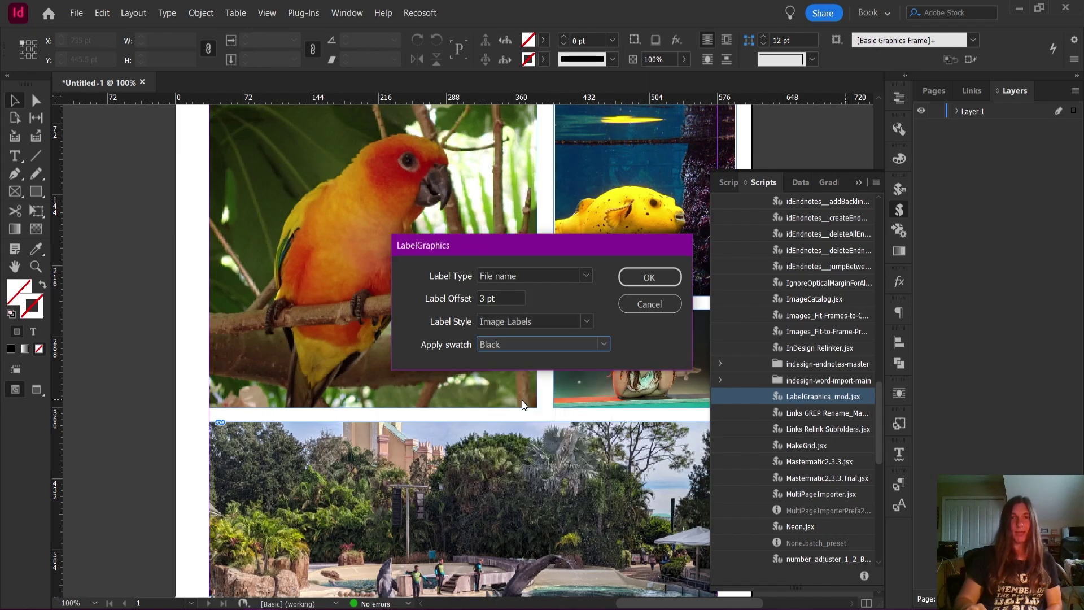
click(650, 277)
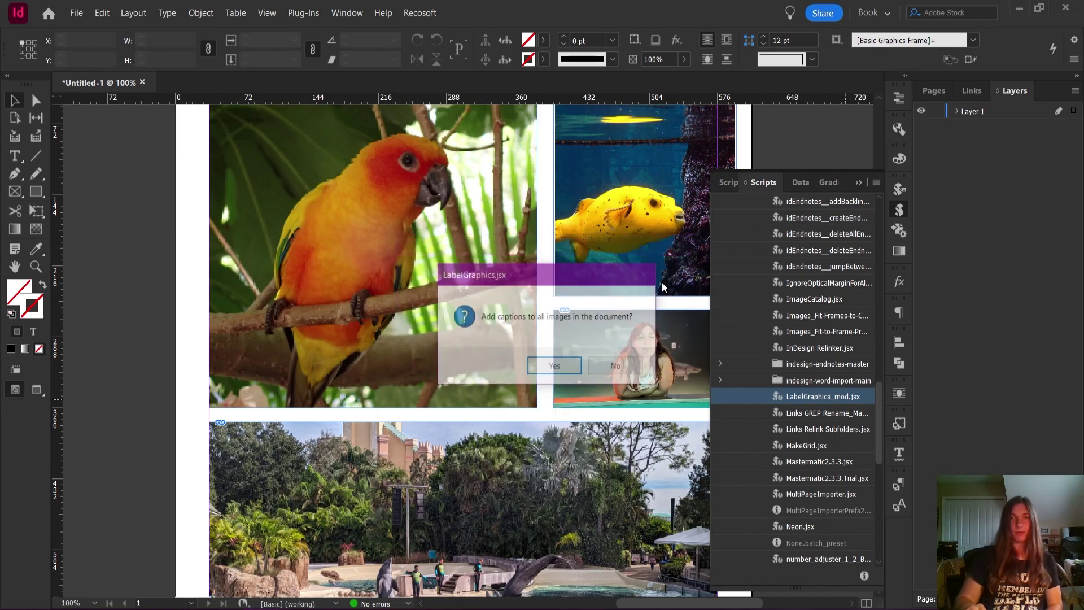
click(543, 367)
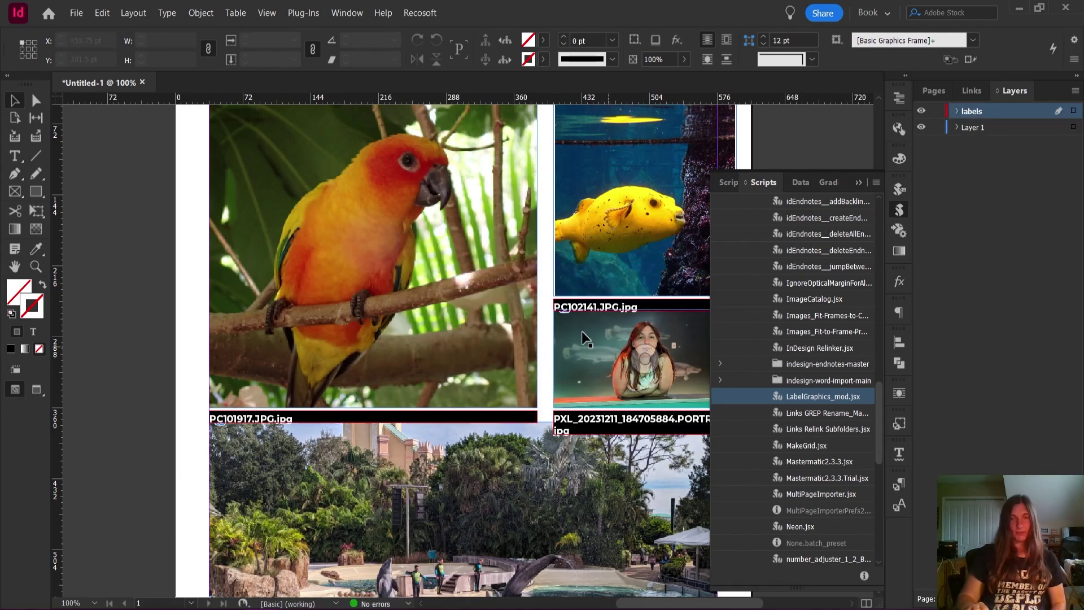
Collapse the Scripts panel and inspect the file-name captions, panning to the dolphin photo
scroll(577, 328, up, 2)
click(858, 182)
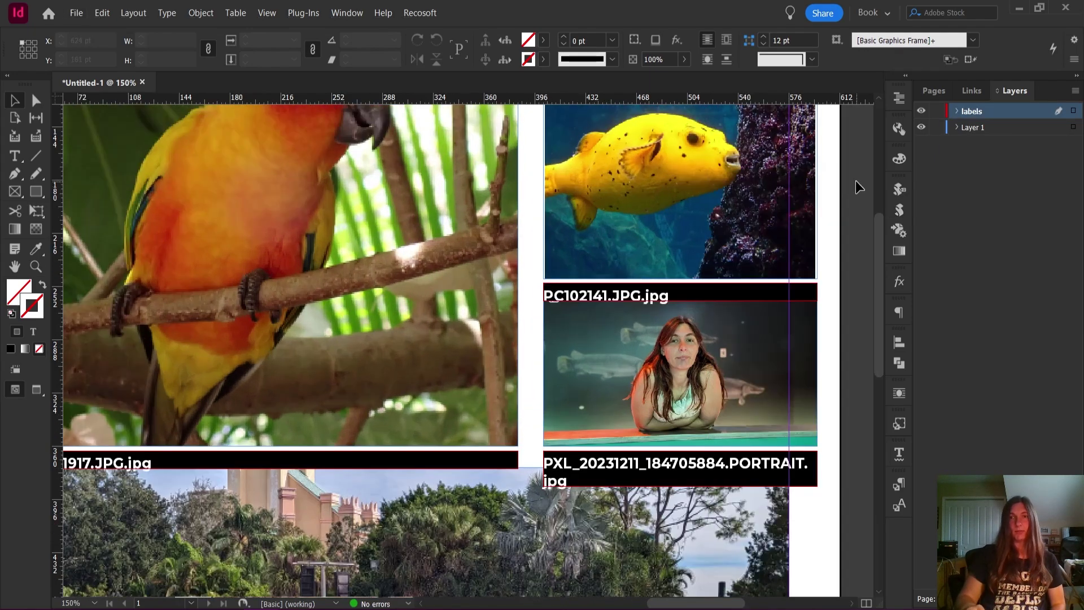
scroll(667, 293, up, 3)
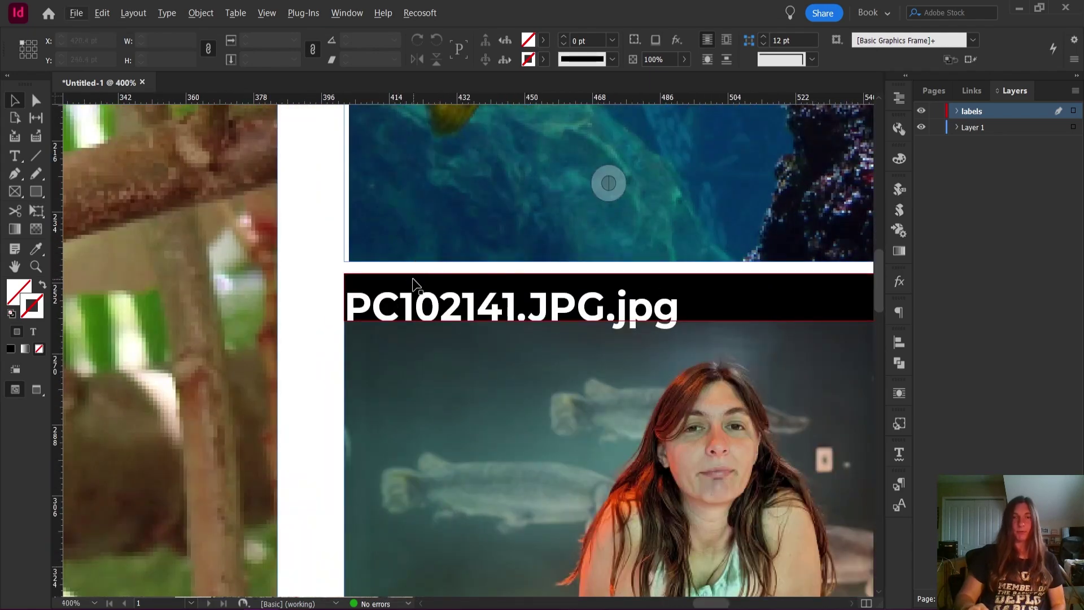
scroll(413, 282, down, 2)
scroll(440, 313, up, 2)
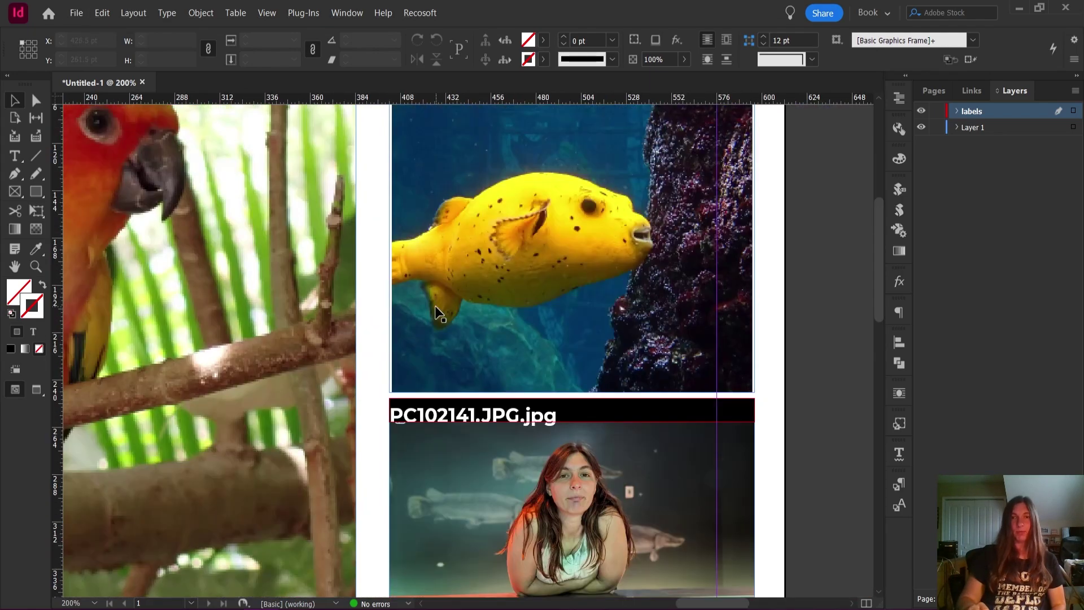
scroll(466, 400, up, 3)
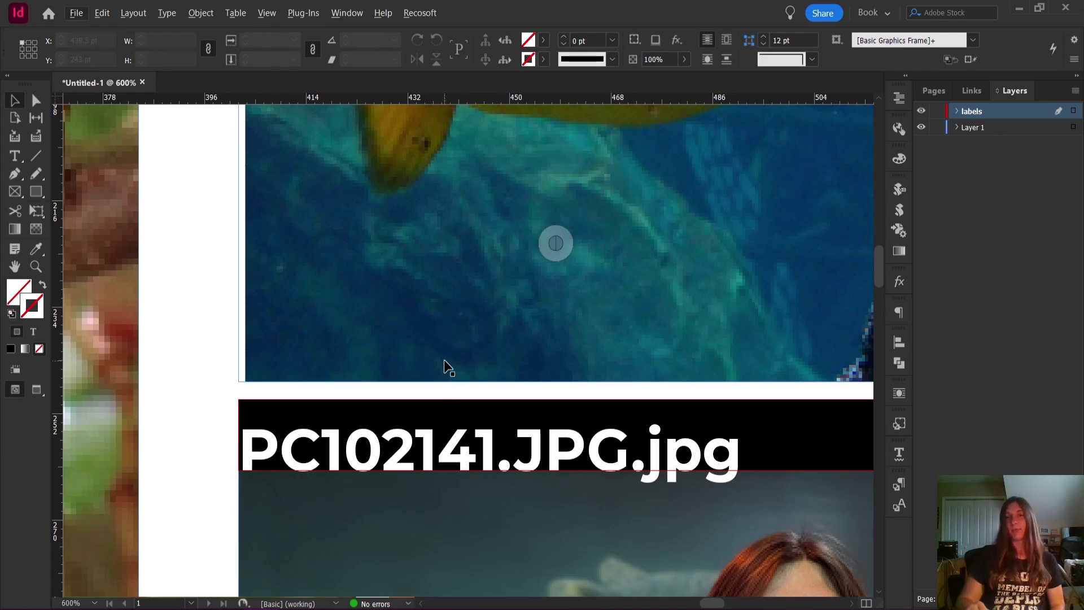
scroll(446, 367, down, 3)
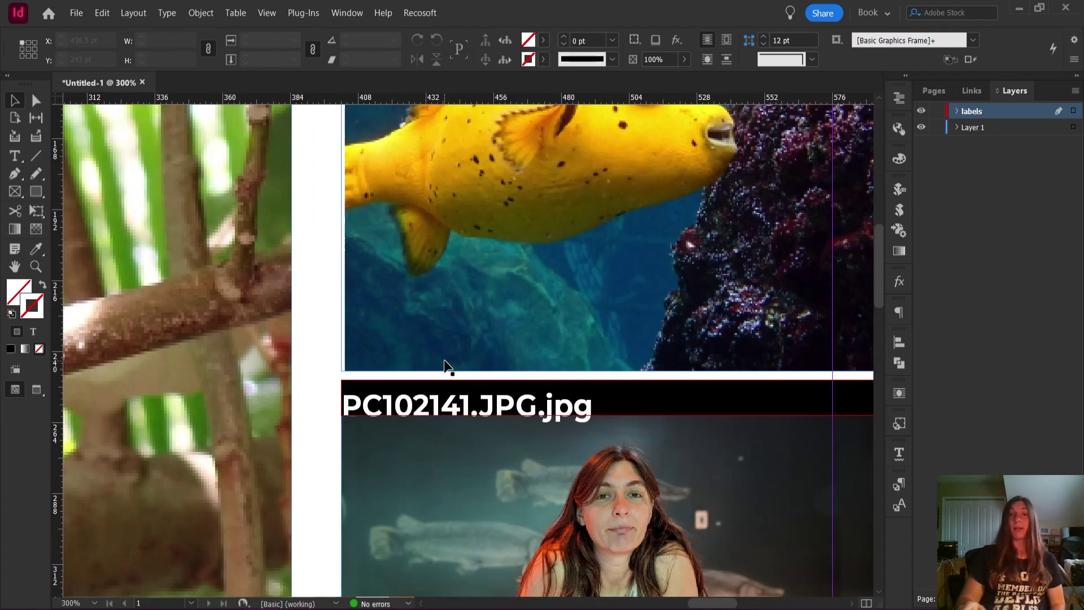
scroll(444, 367, down, 1)
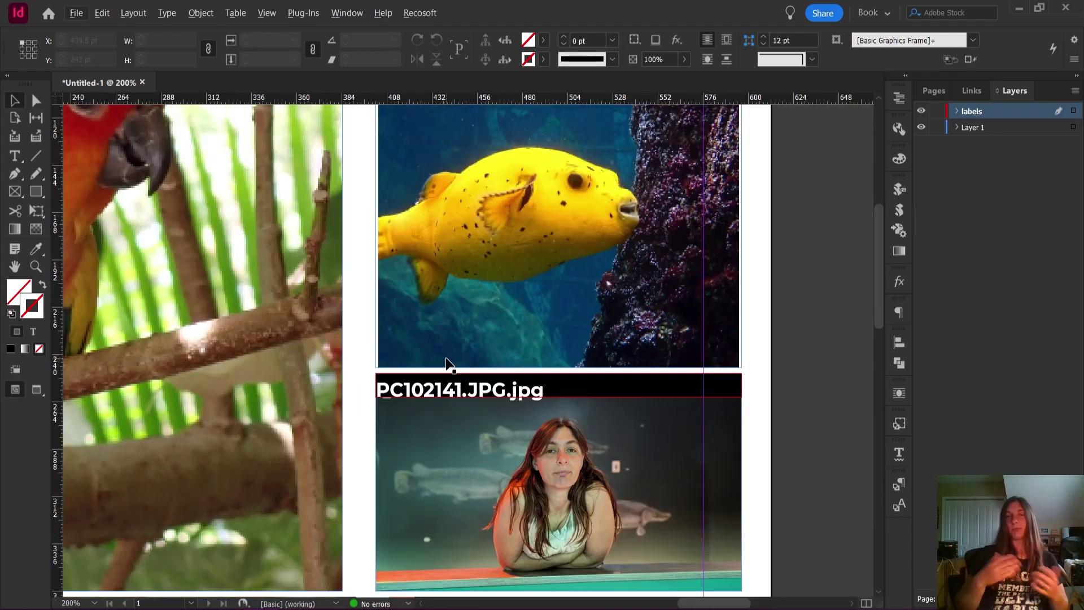
scroll(449, 361, down, 2)
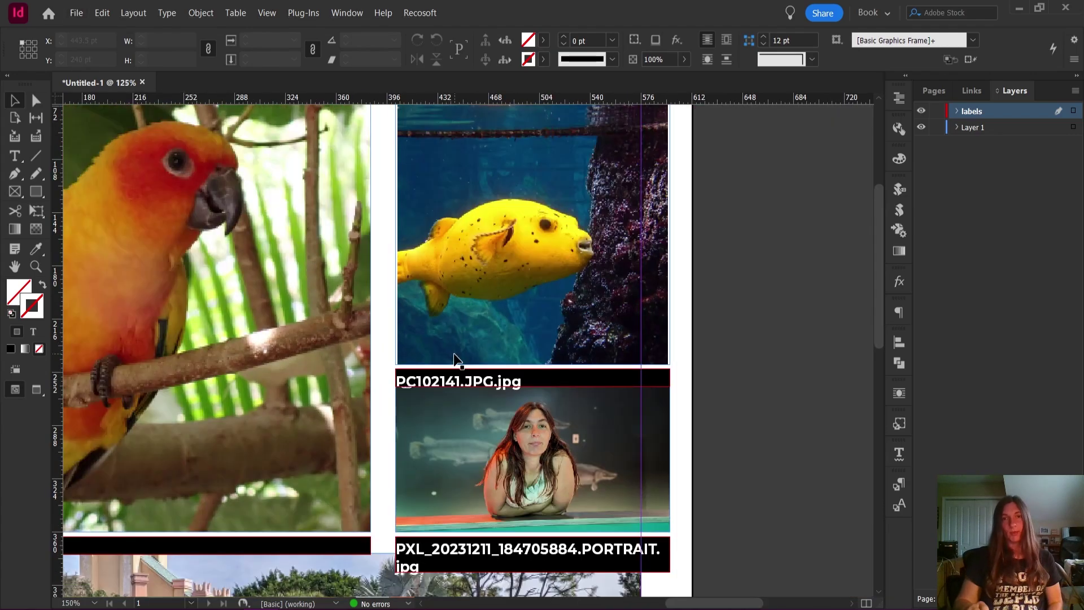
drag(455, 358, 324, 415)
Select the dolphin photo's file-name caption frame and enter its text for editing
drag(390, 396, 499, 229)
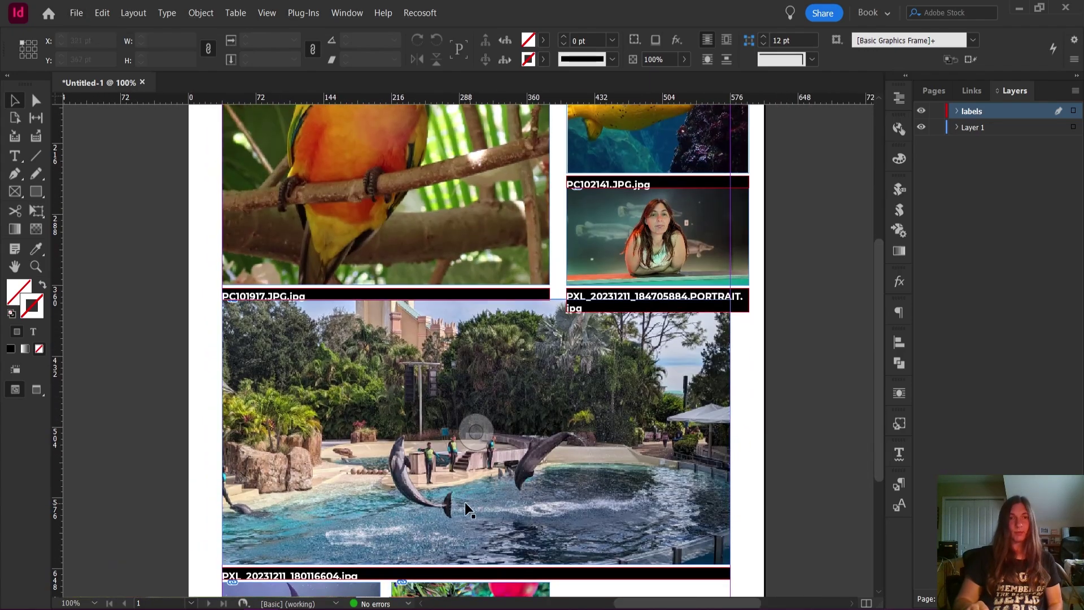
scroll(325, 262, up, 1)
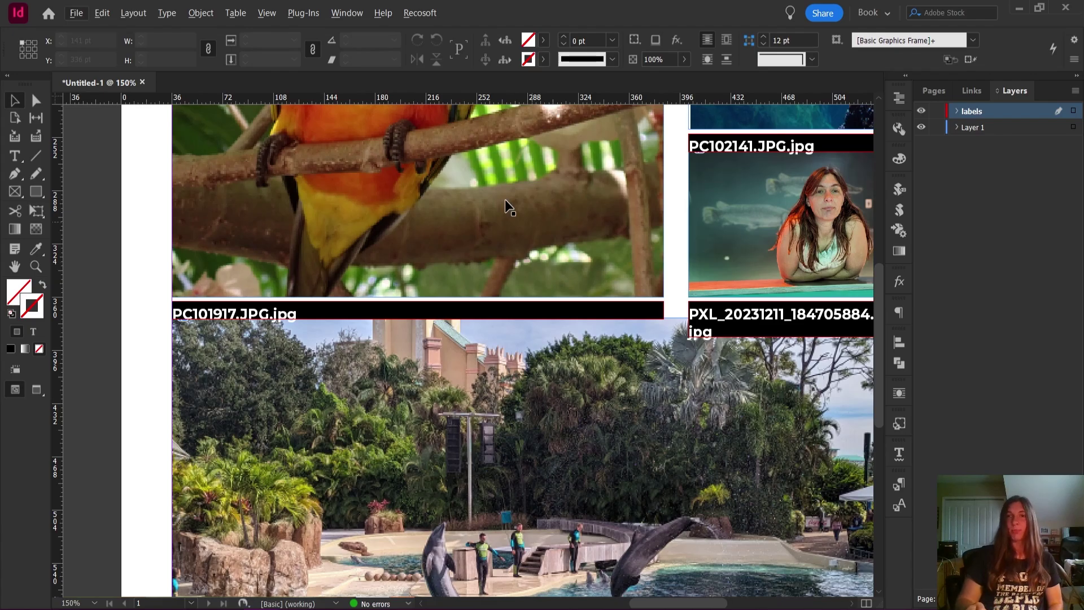
scroll(252, 384, down, 10)
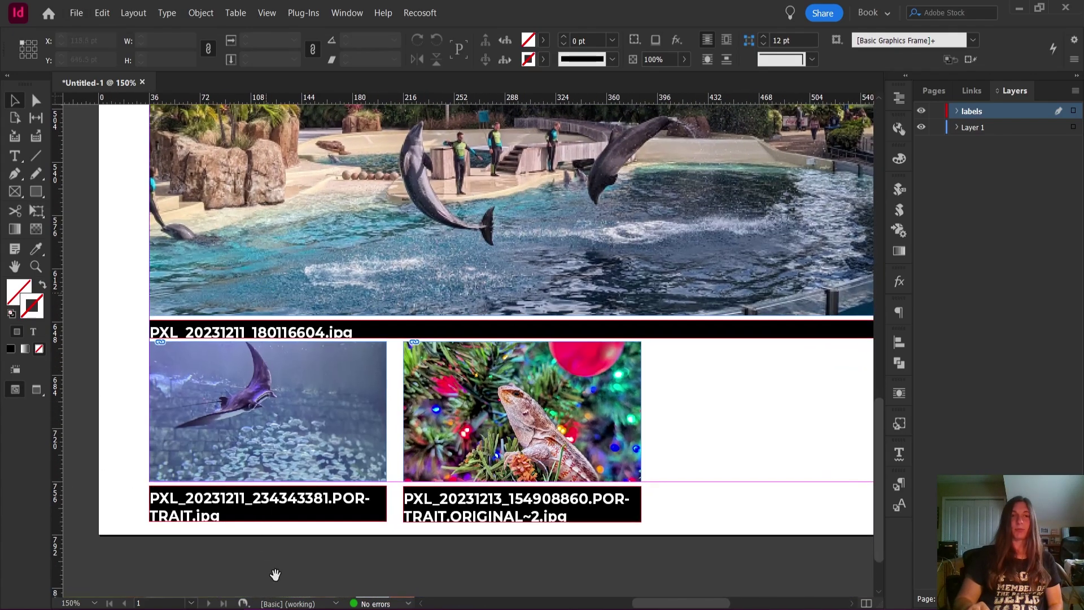
click(158, 332)
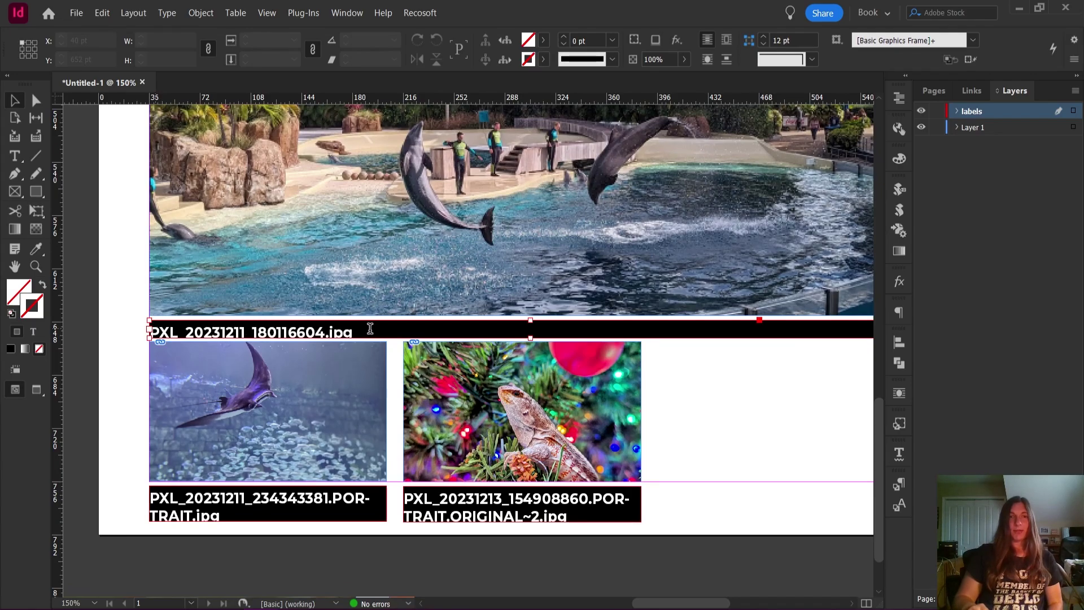
double_click(188, 320)
scroll(188, 320, down, 2)
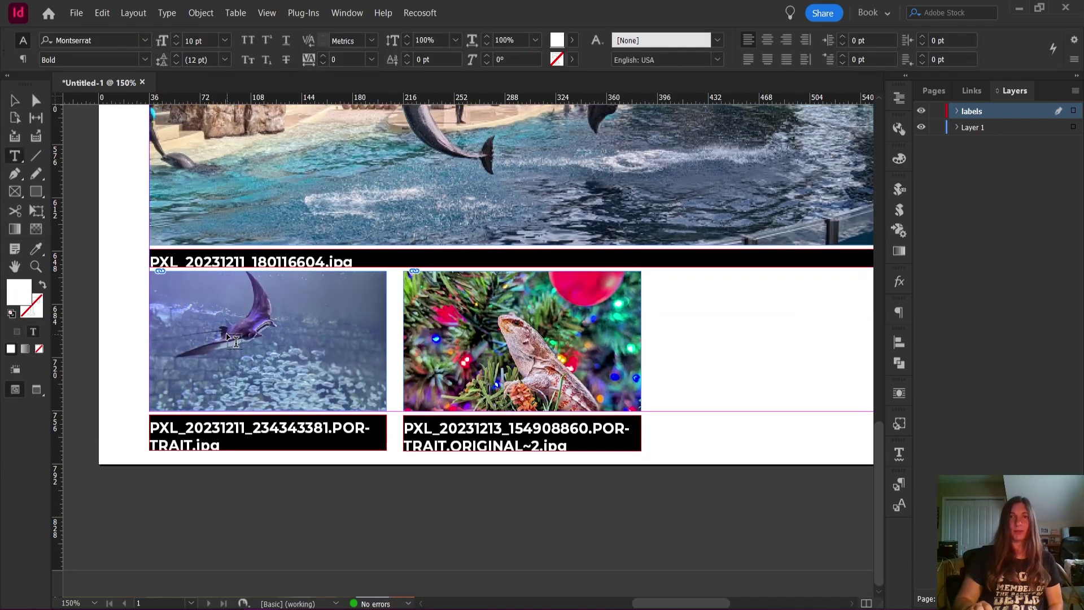
scroll(257, 393, up, 10)
scroll(257, 392, up, 5)
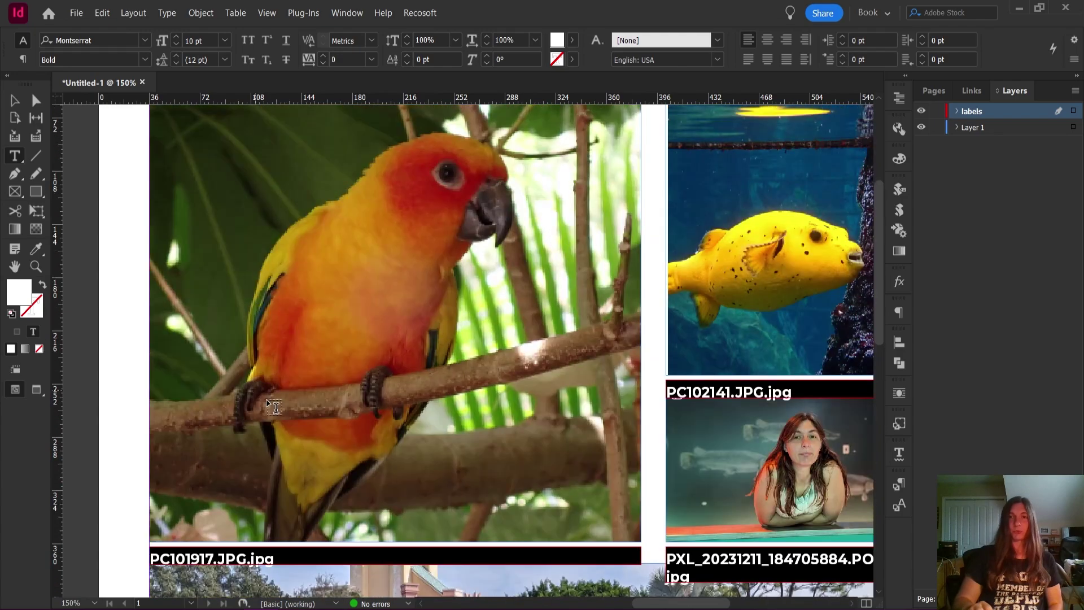
scroll(276, 398, down, 1)
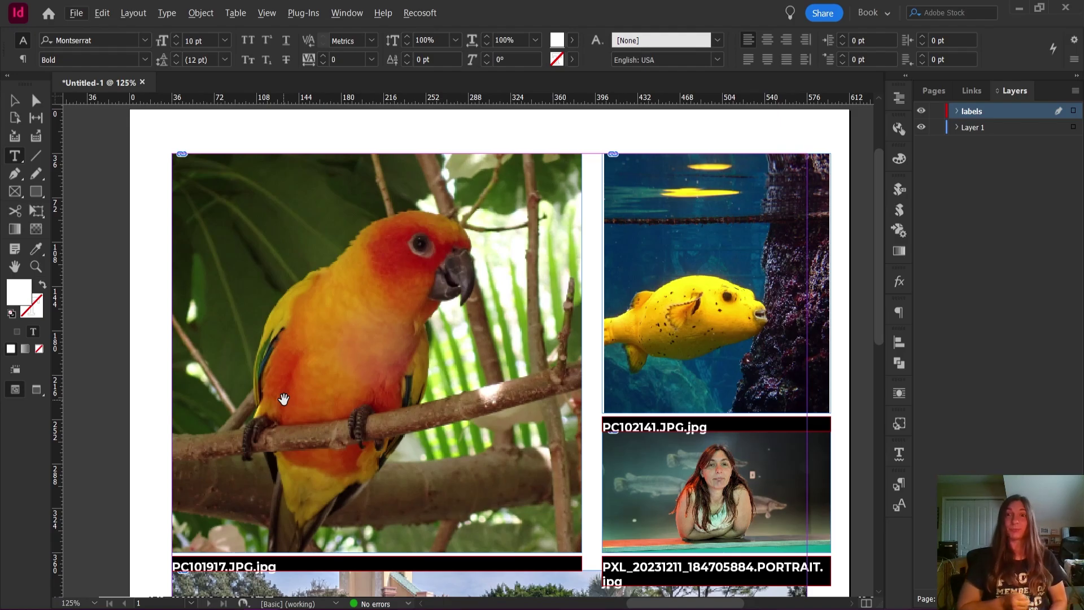
scroll(338, 390, down, 5)
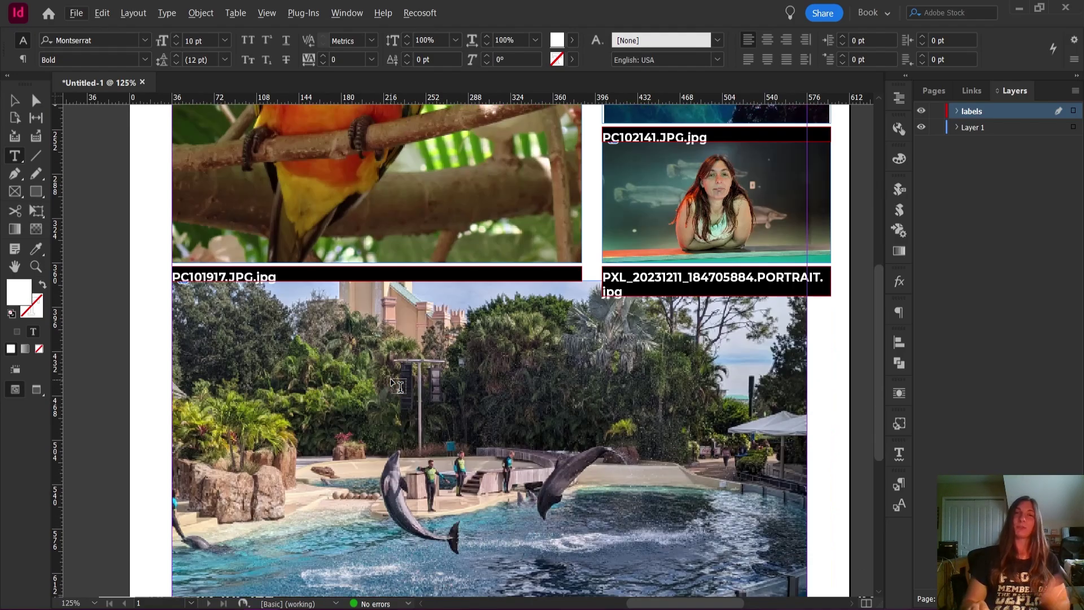